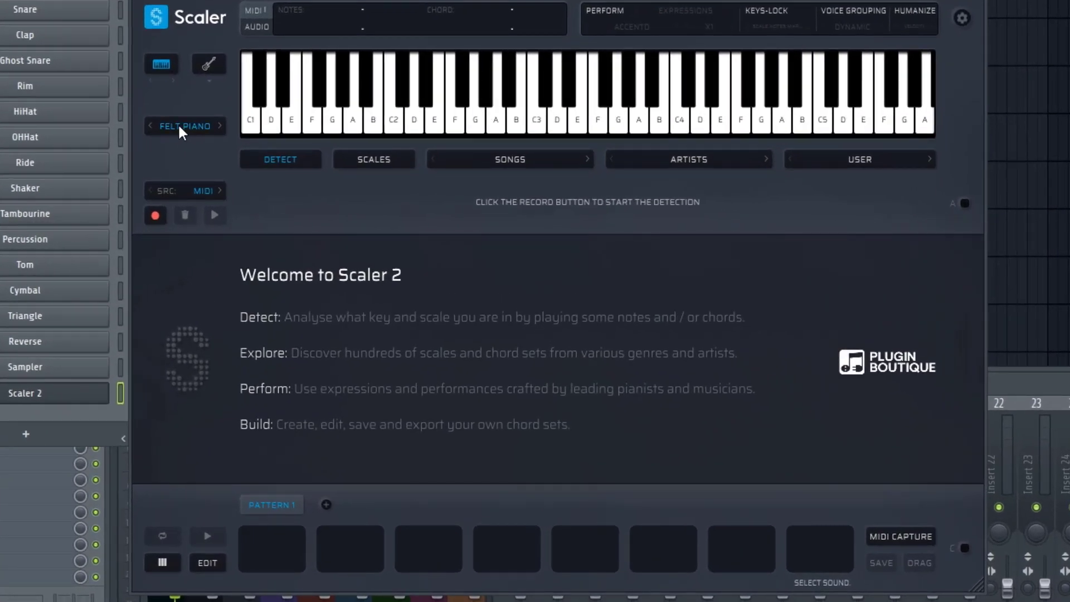
{"action": "left_click", "coordinate": [179, 128]}
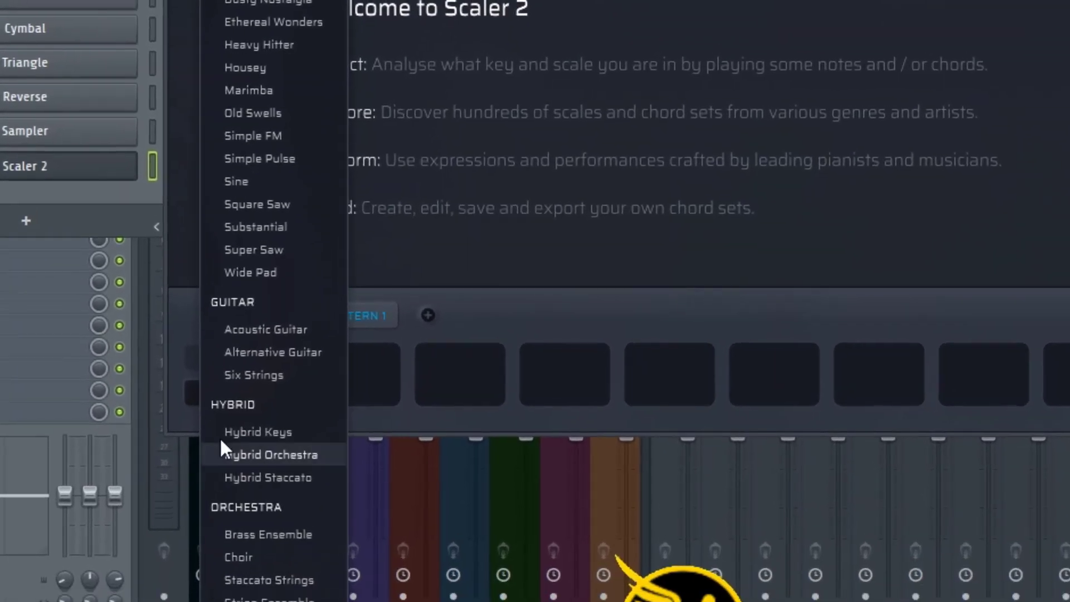
{"action": "left_click", "coordinate": [196, 115]}
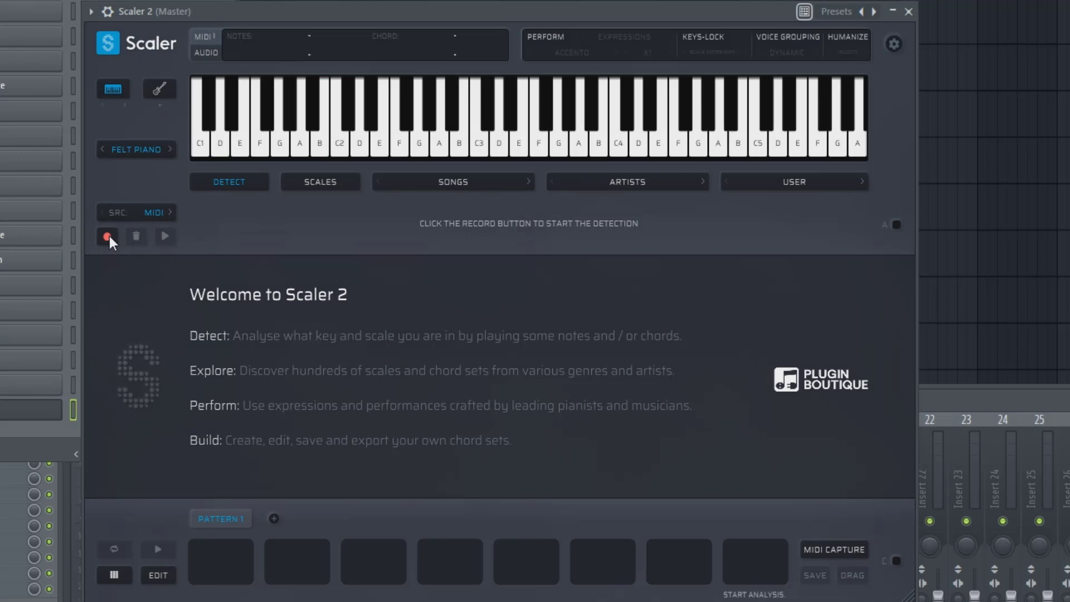
- Record a played MIDI chord progression for detection, audition the detected D maj chord and look through the detected scales
{"action": "left_click", "coordinate": [108, 237]}
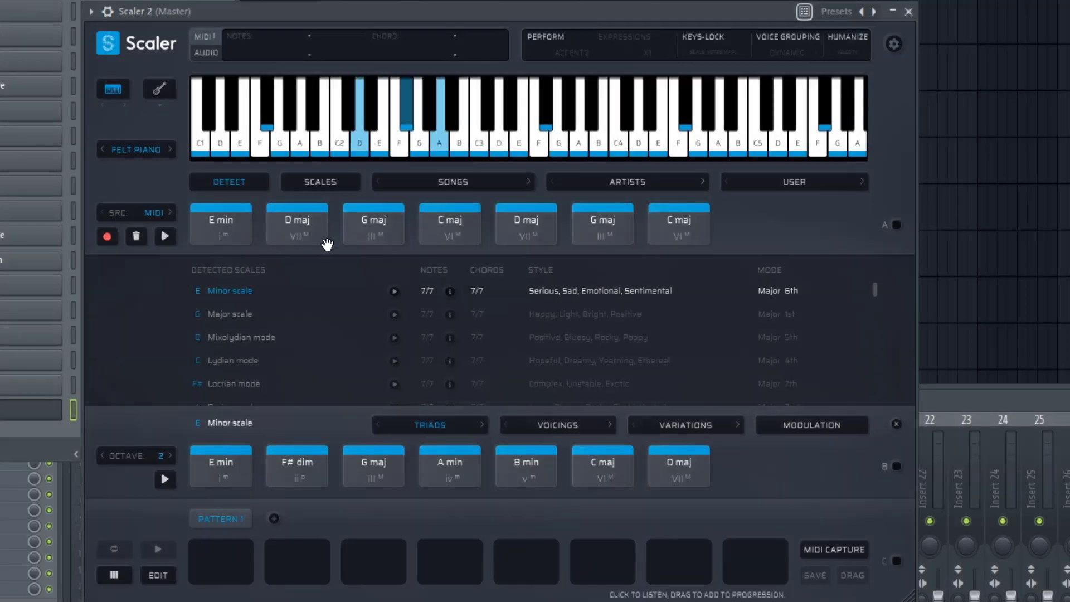
{"action": "left_click", "coordinate": [290, 234]}
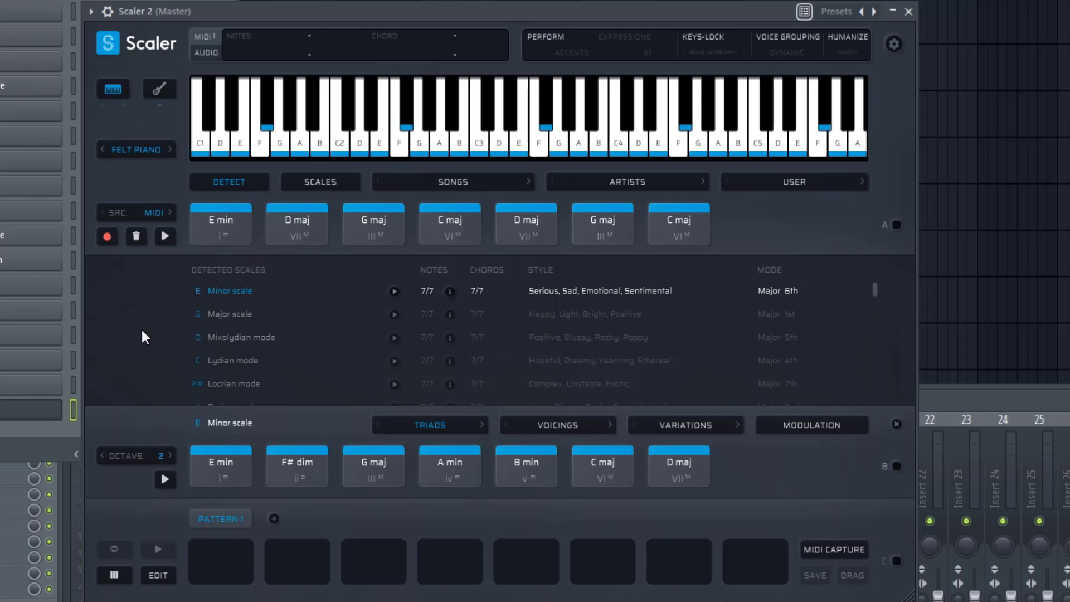
{"action": "scroll", "coordinate": [366, 349], "scroll_direction": "down", "scroll_amount": 5}
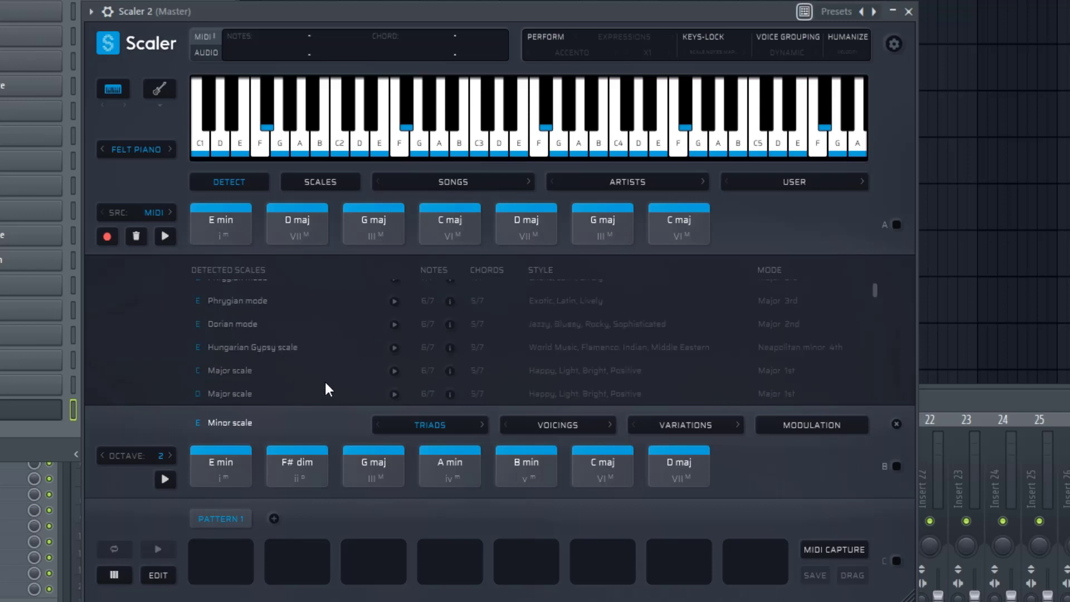
{"action": "scroll", "coordinate": [409, 351], "scroll_direction": "up", "scroll_amount": 5}
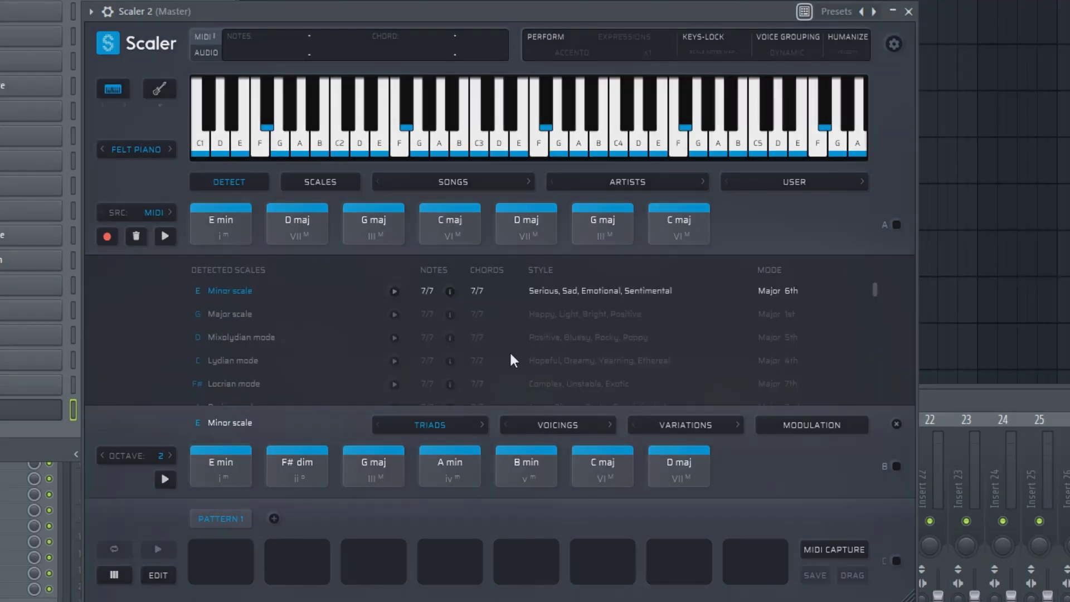
- Browse the full scale library, trying several scales, and select the E Minor scale
{"action": "left_click", "coordinate": [315, 183]}
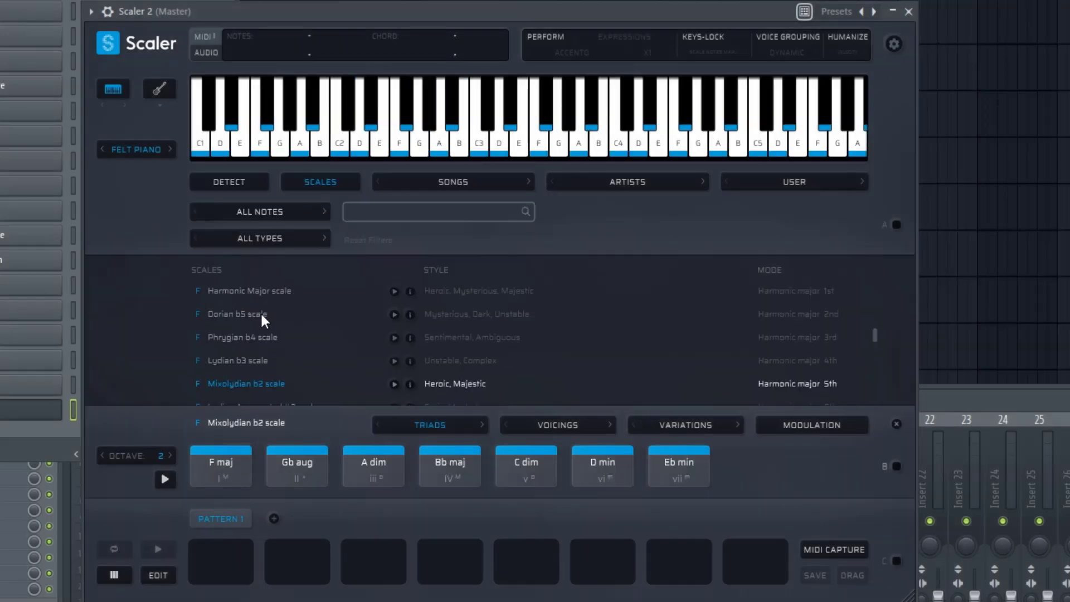
{"action": "scroll", "coordinate": [258, 321], "scroll_direction": "up", "scroll_amount": 3}
{"action": "left_click", "coordinate": [259, 326]}
{"action": "scroll", "coordinate": [260, 325], "scroll_direction": "up", "scroll_amount": 3}
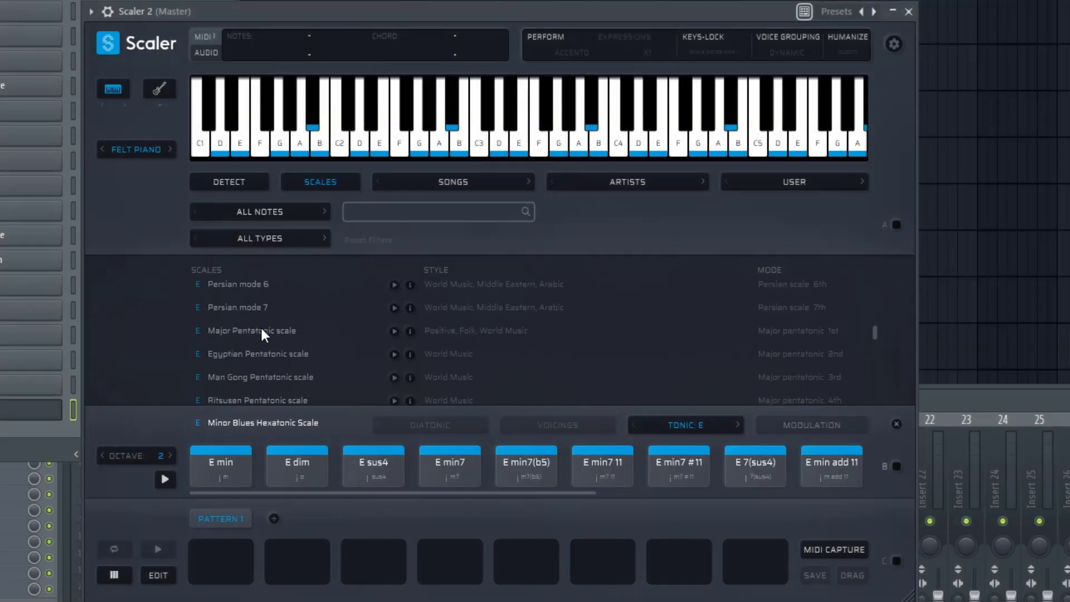
{"action": "left_click", "coordinate": [260, 317]}
{"action": "scroll", "coordinate": [262, 316], "scroll_direction": "up", "scroll_amount": 3}
{"action": "left_click", "coordinate": [259, 312]}
{"action": "scroll", "coordinate": [262, 311], "scroll_direction": "up", "scroll_amount": 5}
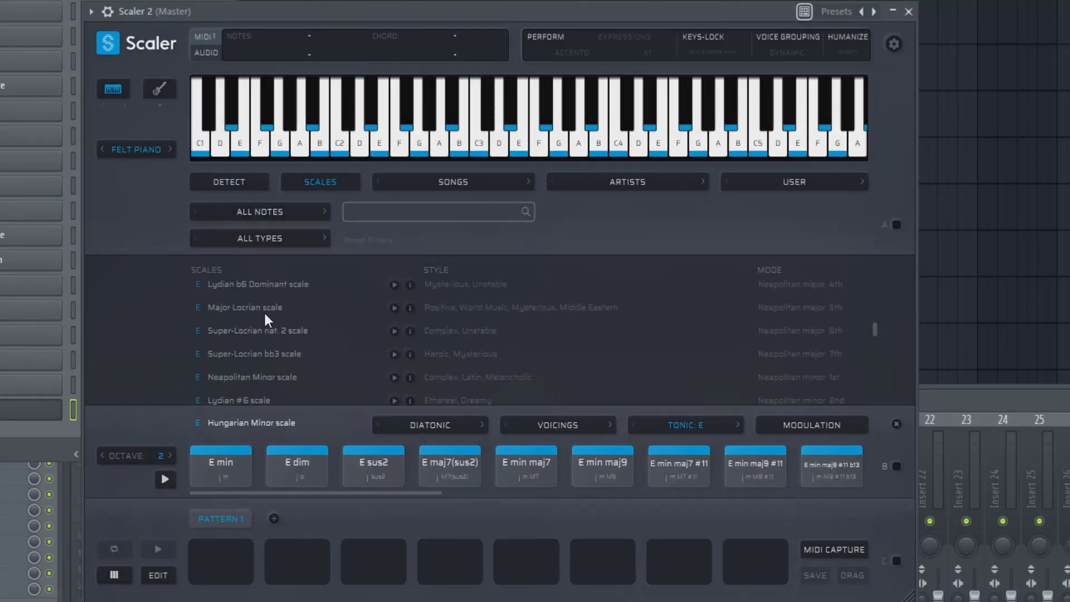
{"action": "scroll", "coordinate": [234, 316], "scroll_direction": "down", "scroll_amount": 6}
{"action": "scroll", "coordinate": [231, 321], "scroll_direction": "up", "scroll_amount": 3}
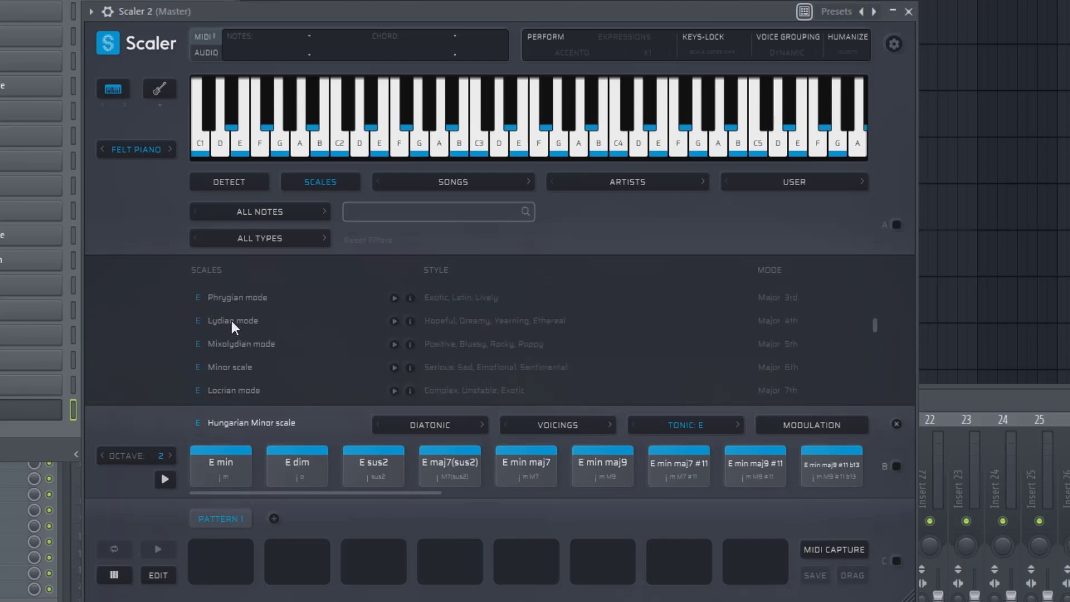
{"action": "left_click", "coordinate": [239, 367]}
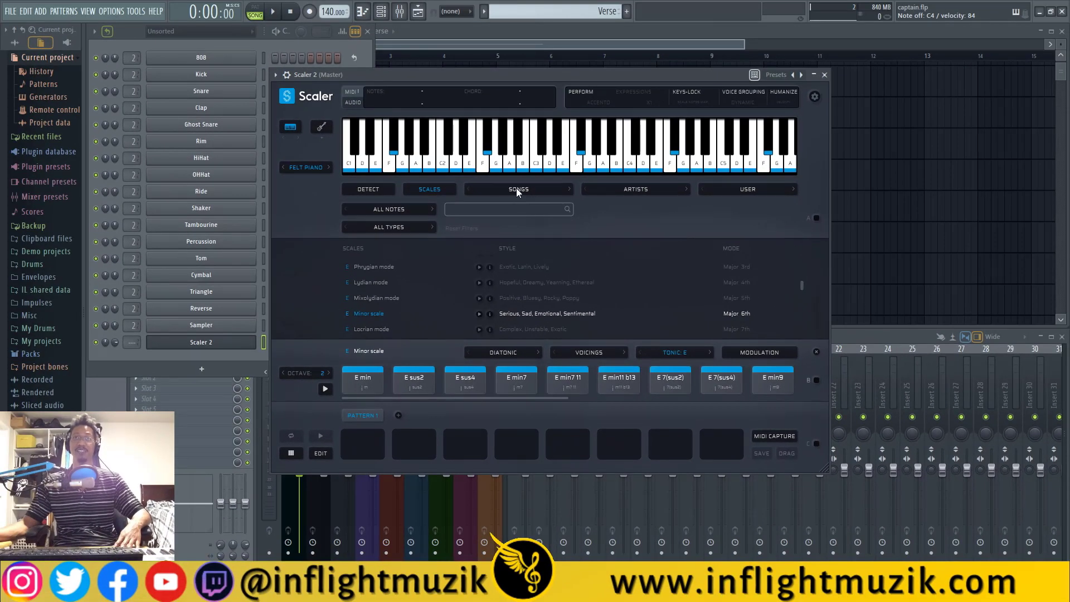
- Load the Alternative 1 song chord set and play through its progression
{"action": "left_click", "coordinate": [518, 190]}
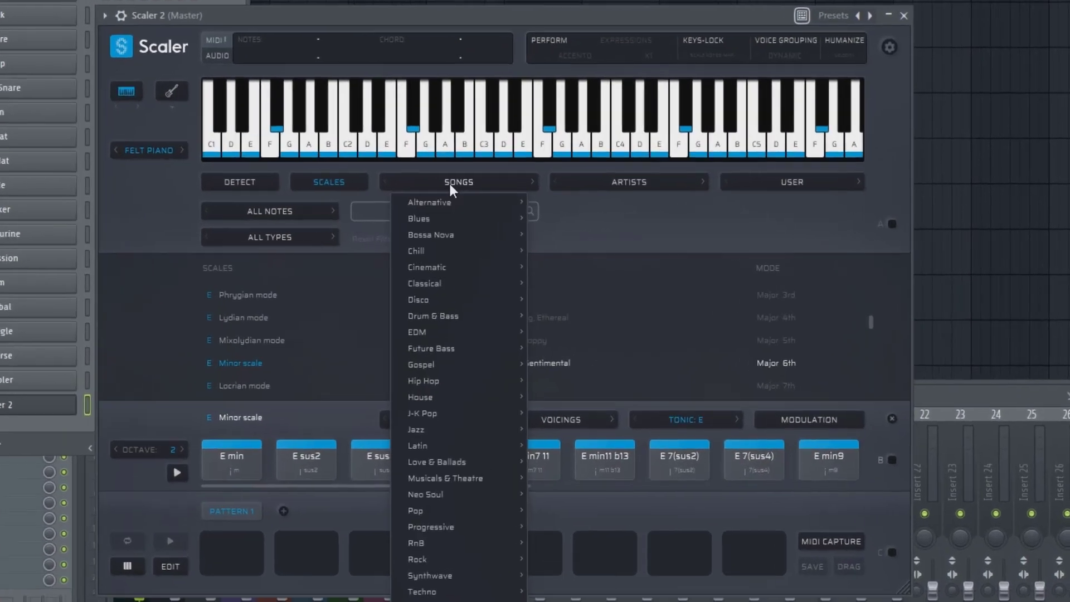
{"action": "mouse_move", "coordinate": [519, 205]}
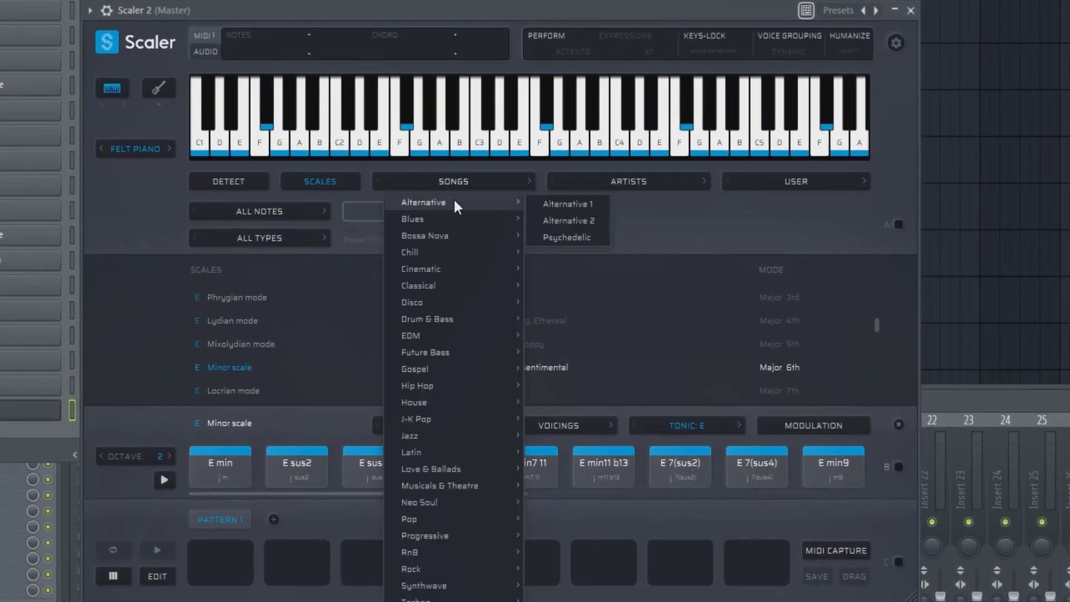
{"action": "left_click", "coordinate": [554, 207]}
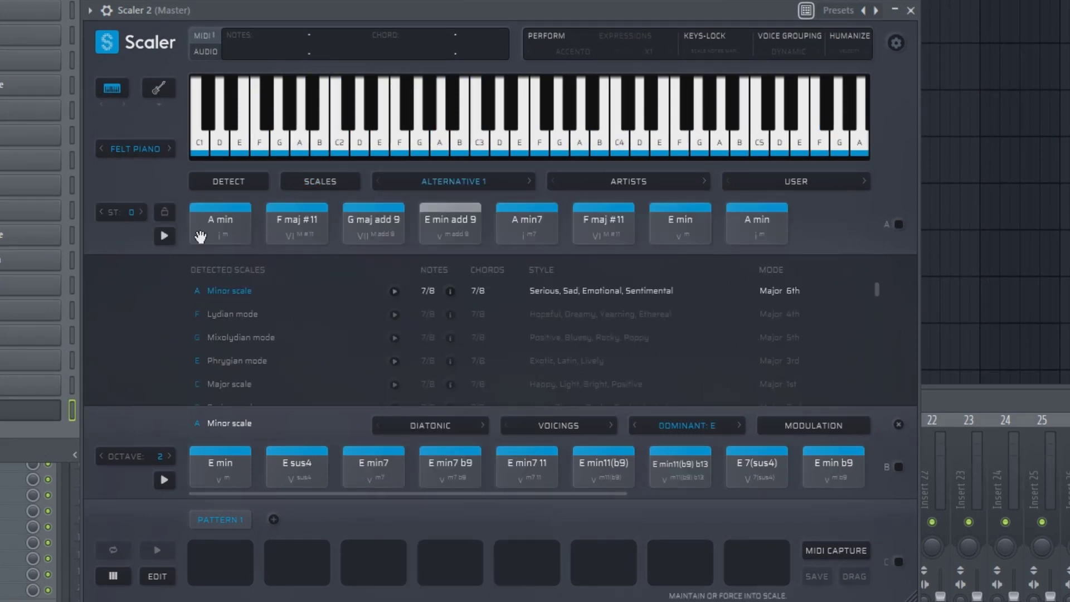
{"action": "left_click", "coordinate": [164, 235]}
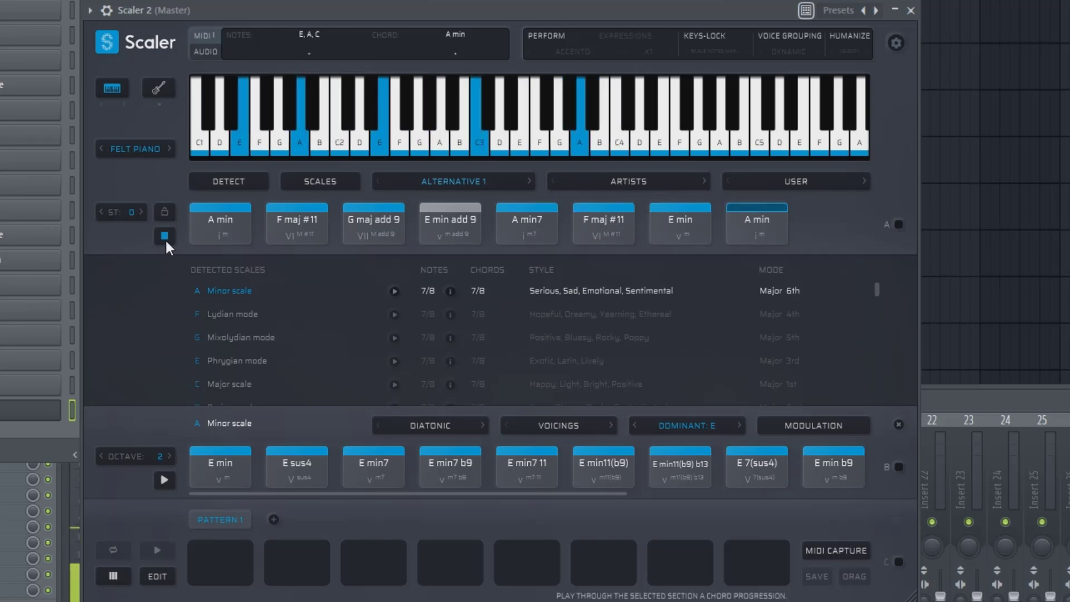
{"action": "left_click", "coordinate": [165, 238]}
{"action": "left_click", "coordinate": [475, 182]}
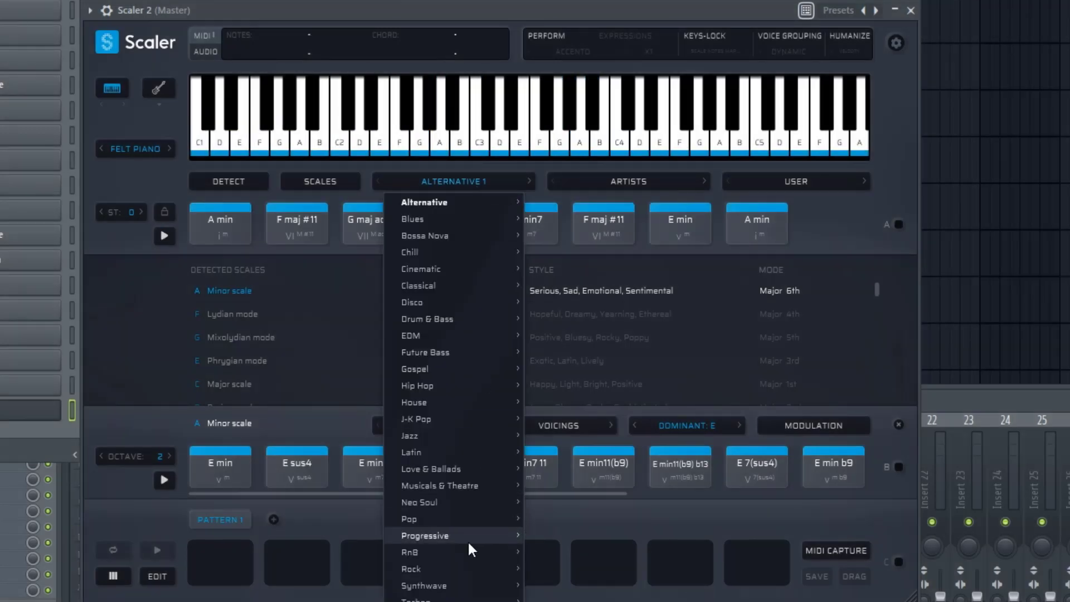
{"action": "mouse_move", "coordinate": [441, 352]}
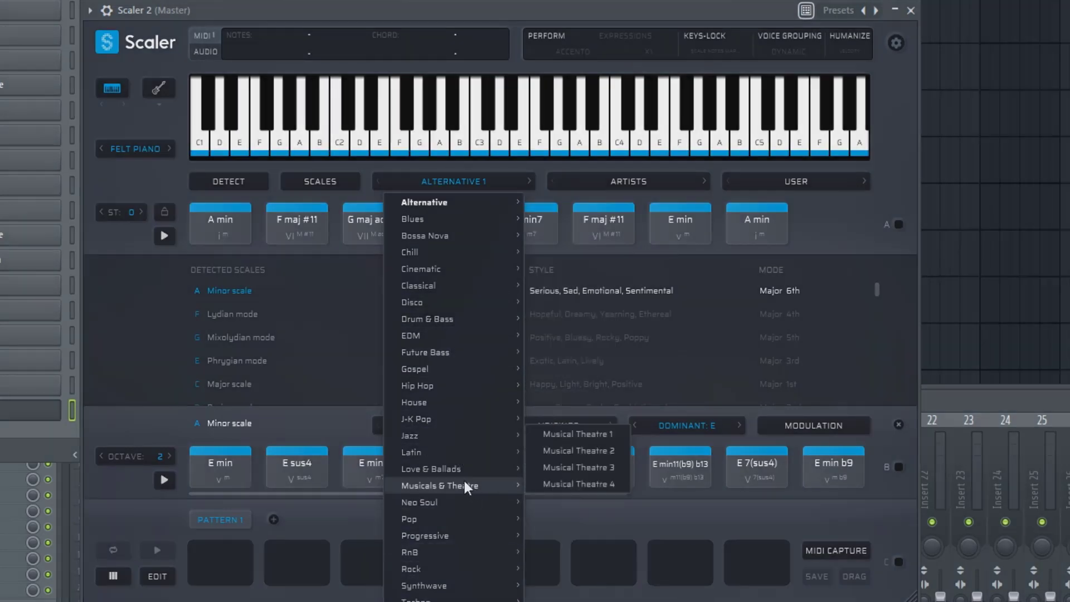
{"action": "left_click", "coordinate": [619, 180]}
- Load the ABC du Beatmaking 1 artist chord set and play through its progression
{"action": "left_click", "coordinate": [619, 183]}
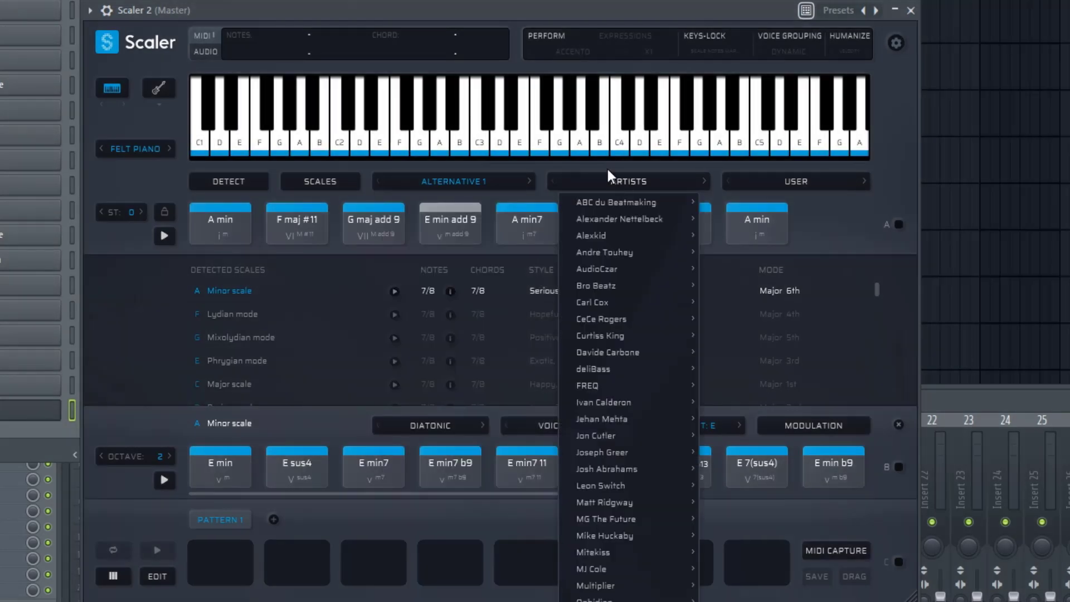
{"action": "mouse_move", "coordinate": [584, 306]}
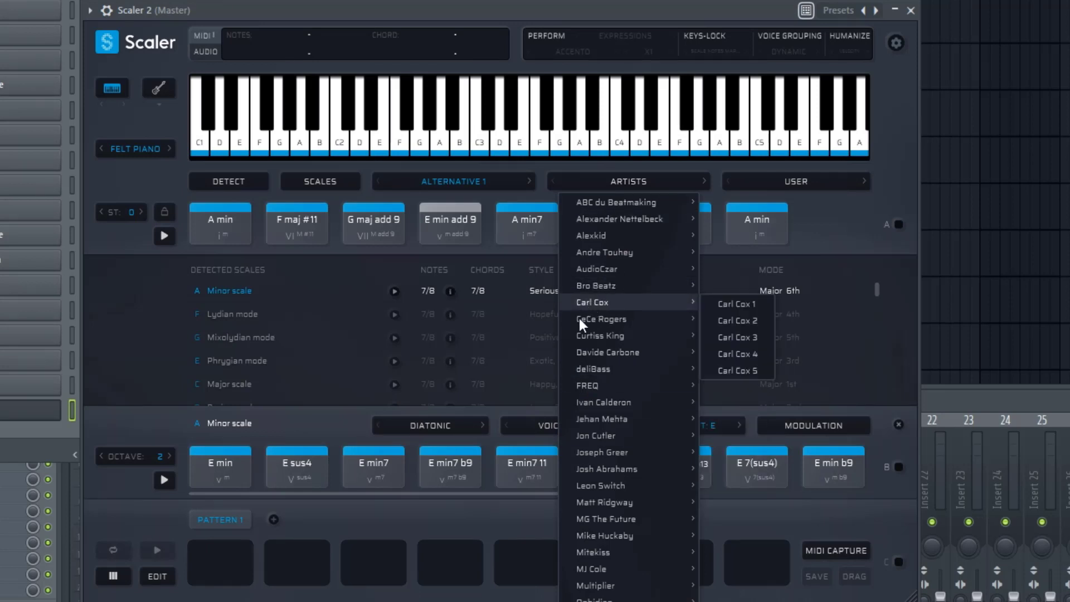
{"action": "mouse_move", "coordinate": [608, 343]}
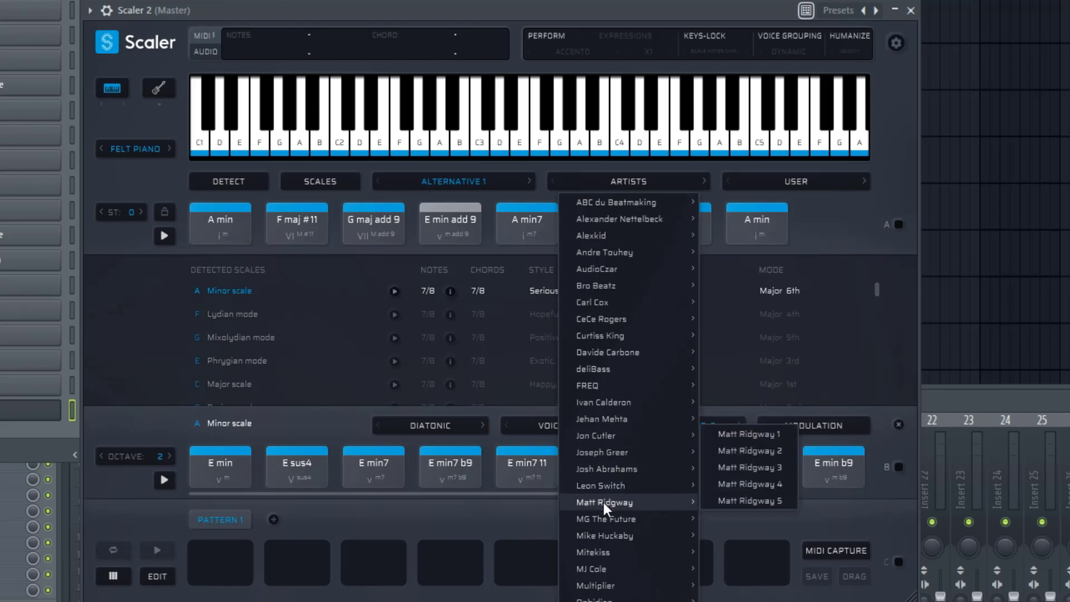
{"action": "mouse_move", "coordinate": [652, 544]}
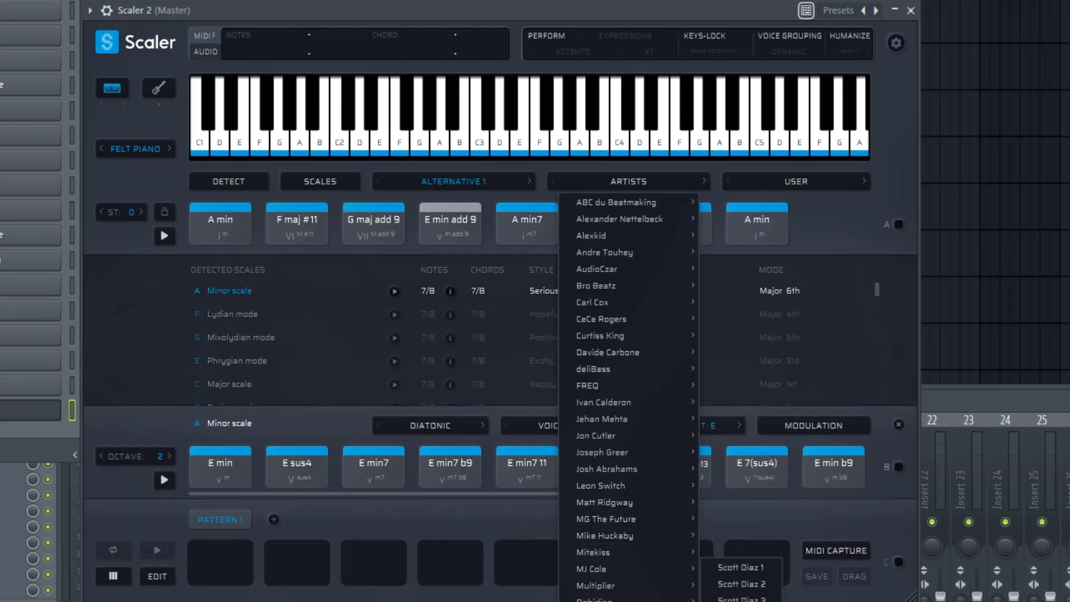
{"action": "mouse_move", "coordinate": [631, 283]}
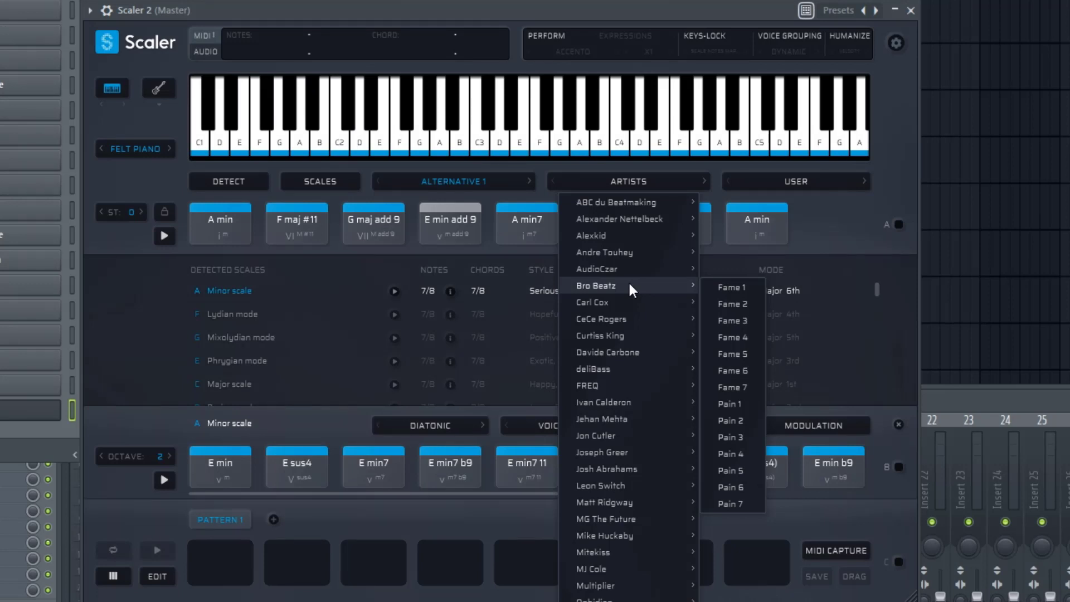
{"action": "mouse_move", "coordinate": [691, 203]}
{"action": "left_click", "coordinate": [762, 211]}
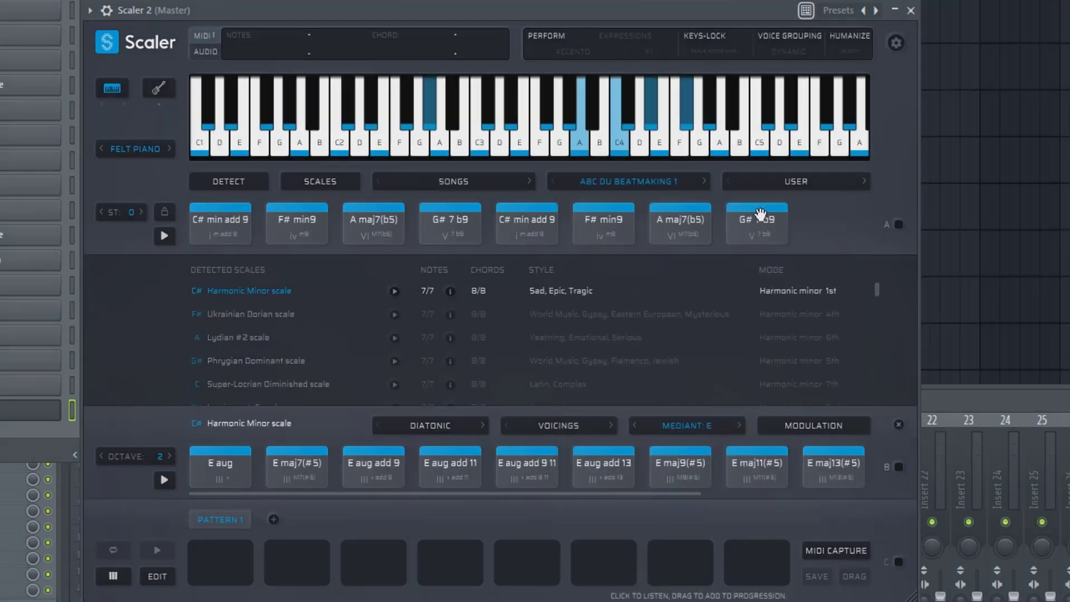
{"action": "left_click", "coordinate": [165, 237]}
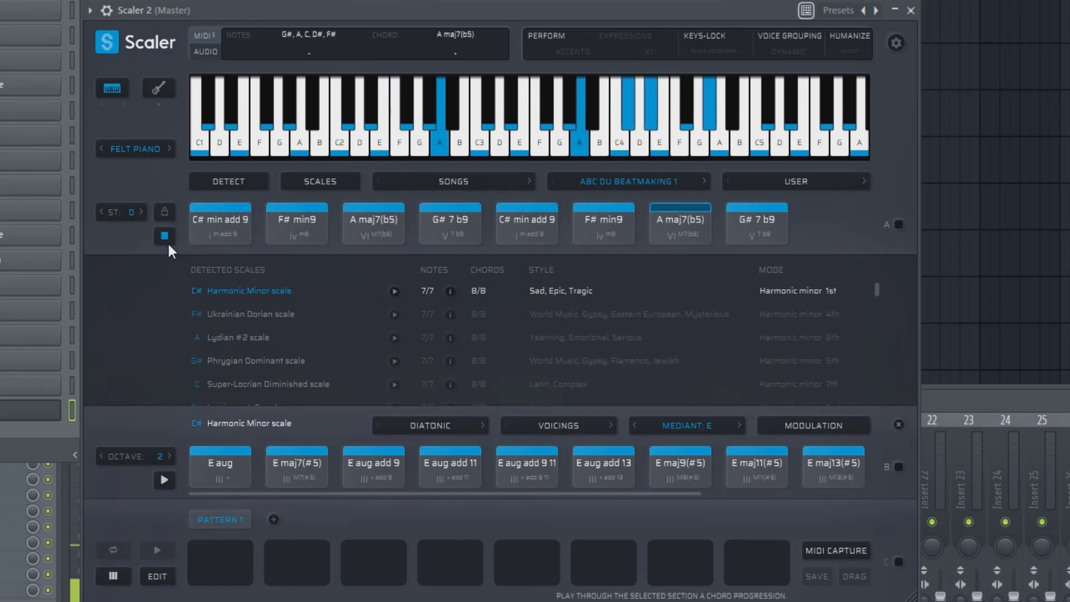
{"action": "left_click", "coordinate": [164, 235]}
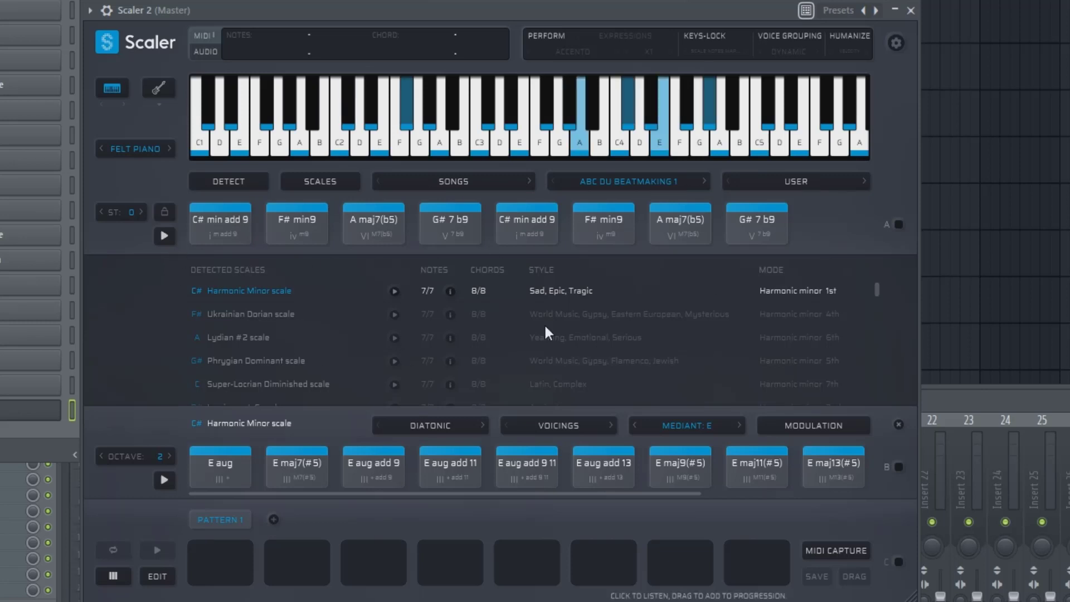
{"action": "left_click", "coordinate": [680, 133]}
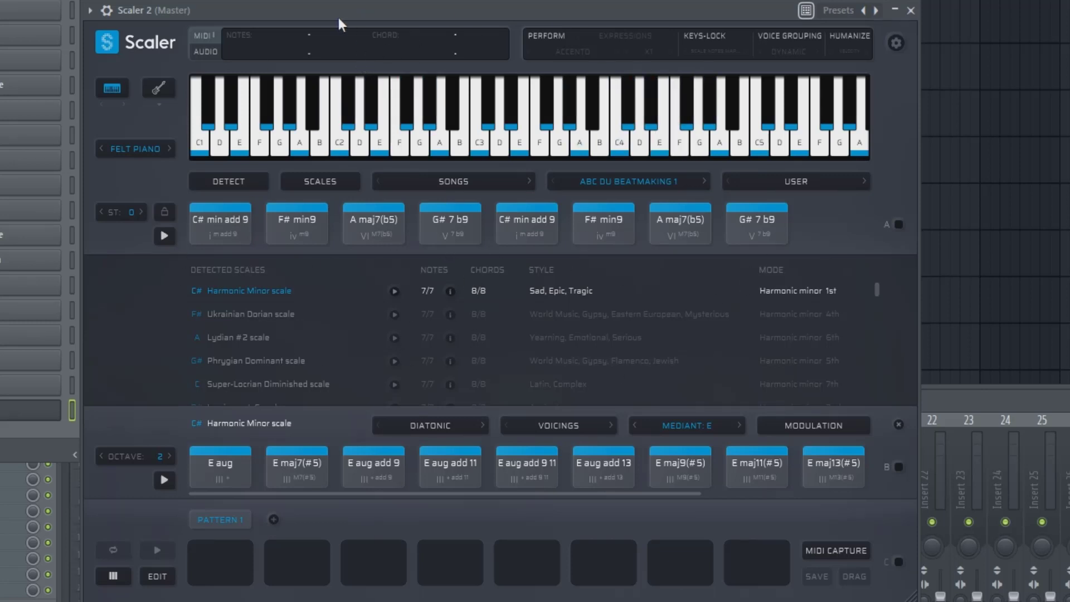
{"action": "left_click", "coordinate": [454, 149]}
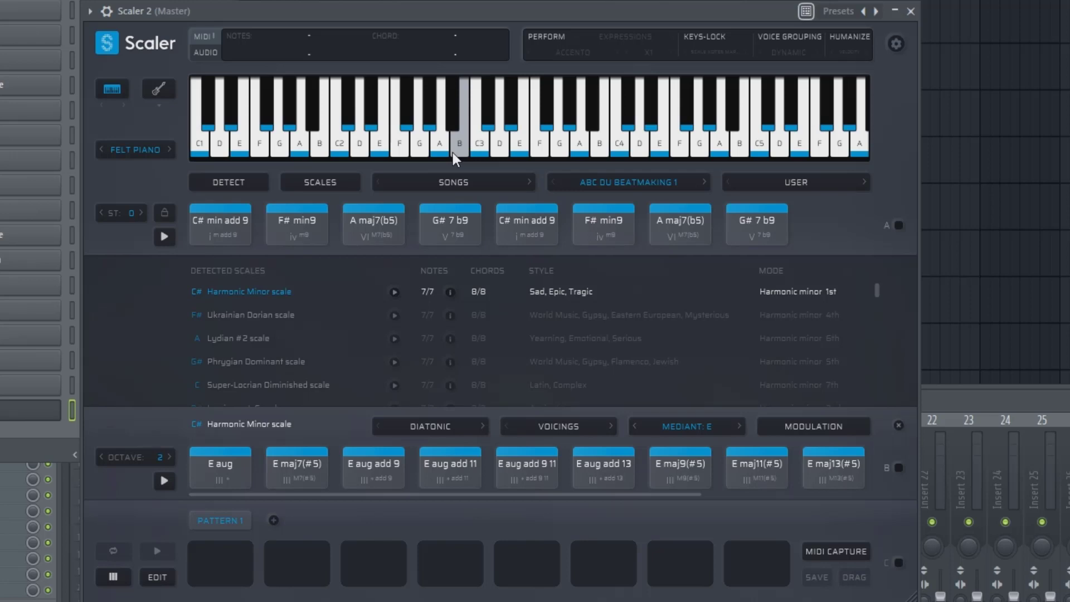
{"action": "left_click", "coordinate": [835, 179]}
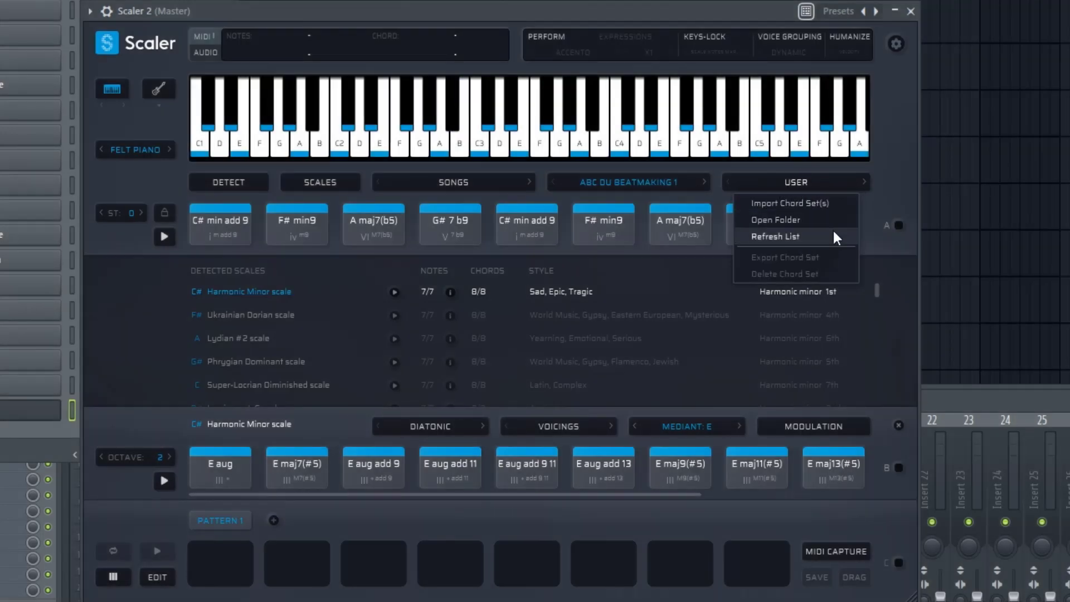
{"action": "left_click", "coordinate": [894, 181]}
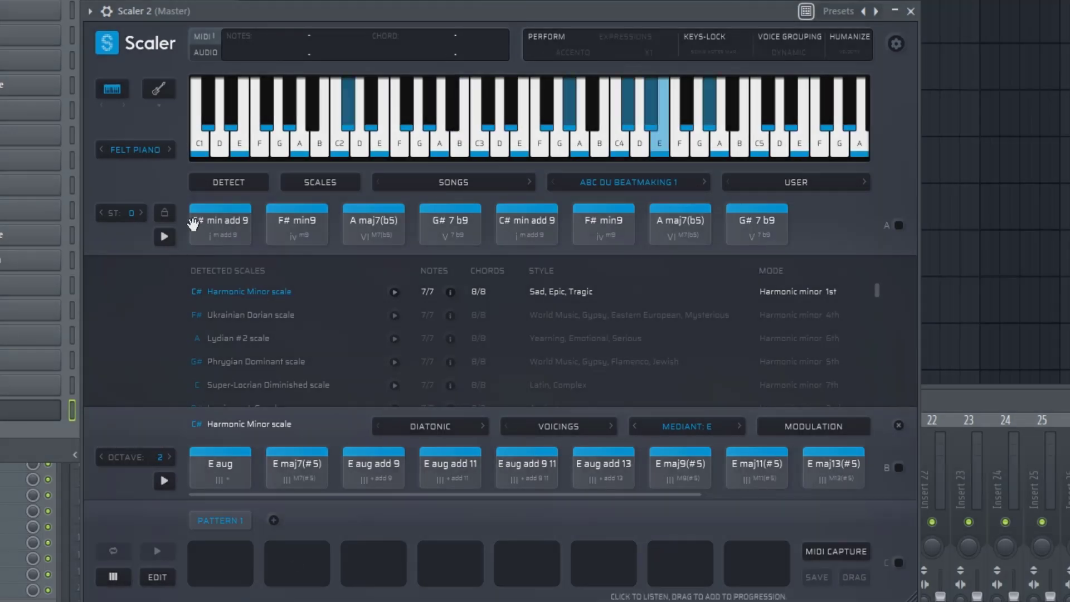
- Add the chords C# min add 9, F# min9, A maj7(b5) and G# 7 b9 to the first four slots of Pattern 1
{"action": "left_click_drag", "start_coordinate": [201, 221], "coordinate": [222, 564]}
{"action": "left_click_drag", "start_coordinate": [311, 241], "coordinate": [295, 560]}
{"action": "left_click_drag", "start_coordinate": [394, 239], "coordinate": [369, 562]}
{"action": "left_click_drag", "start_coordinate": [450, 223], "coordinate": [451, 563]}
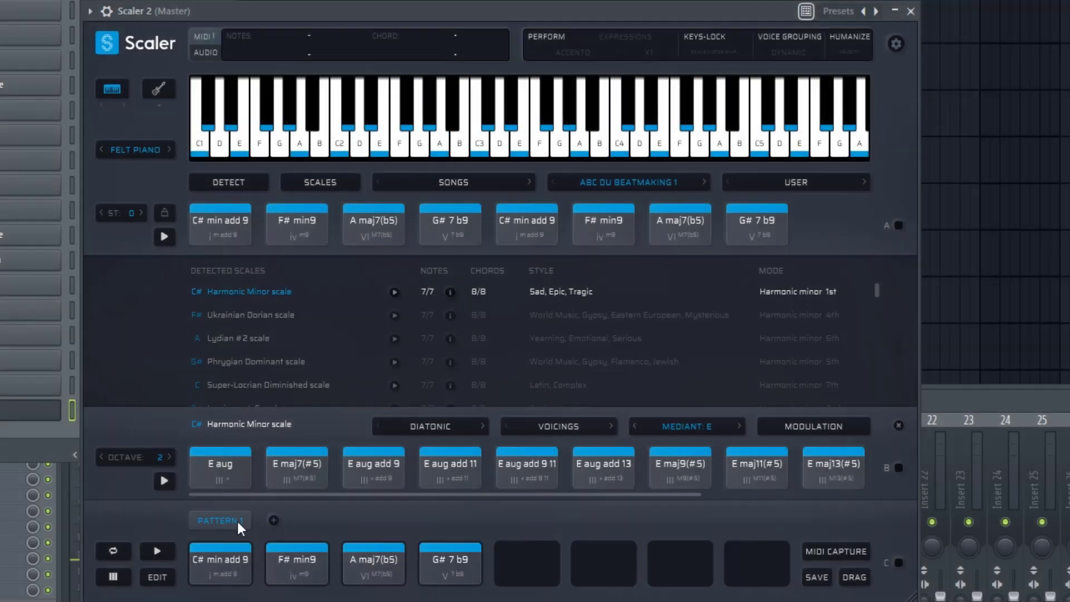
- Add a second empty pattern, view it and return to Pattern 1
{"action": "left_click", "coordinate": [274, 520]}
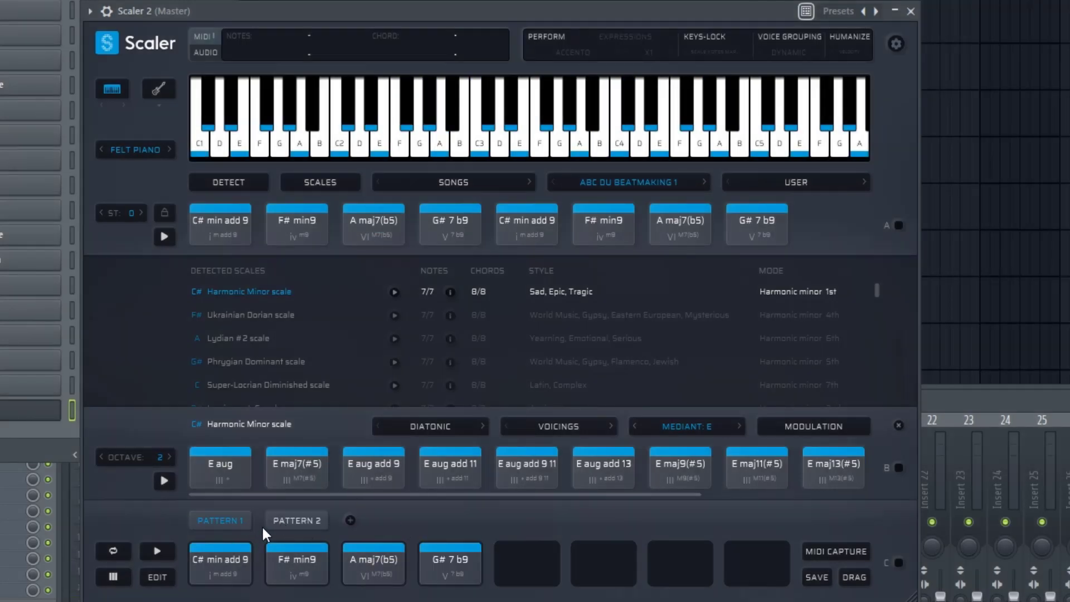
{"action": "left_click", "coordinate": [295, 520]}
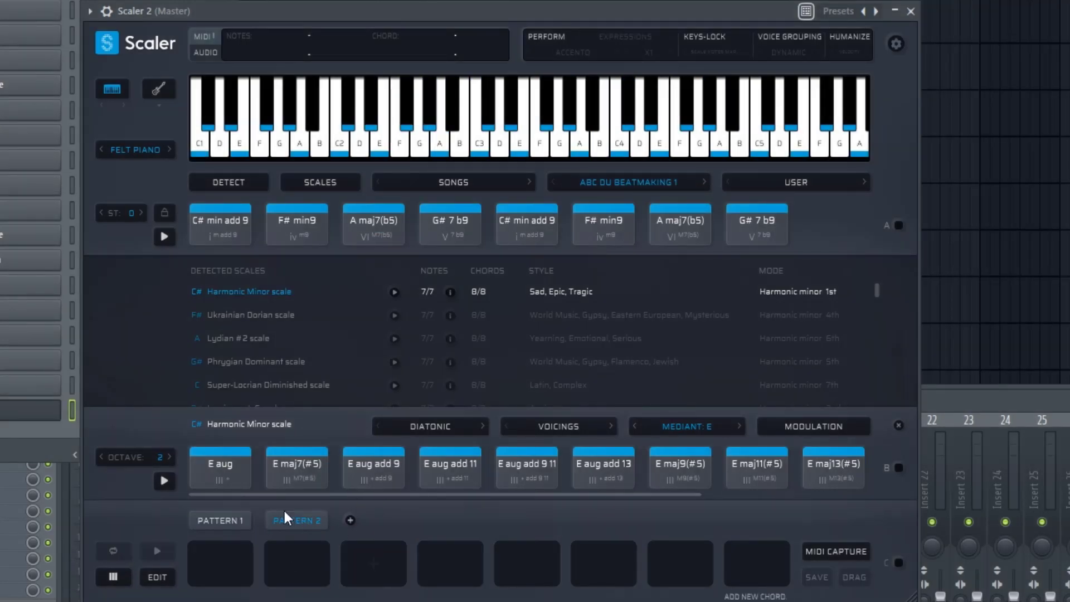
{"action": "left_click", "coordinate": [224, 522]}
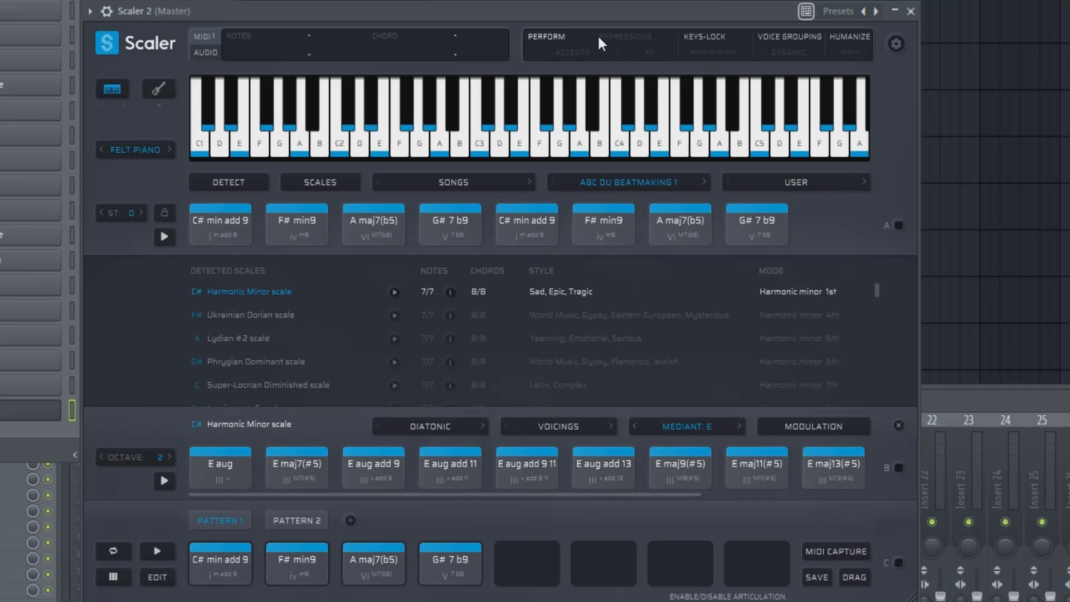
- Enable Perform mode with the Adagio performance Attacca and play the Pattern 1 progression
{"action": "left_click", "coordinate": [558, 38]}
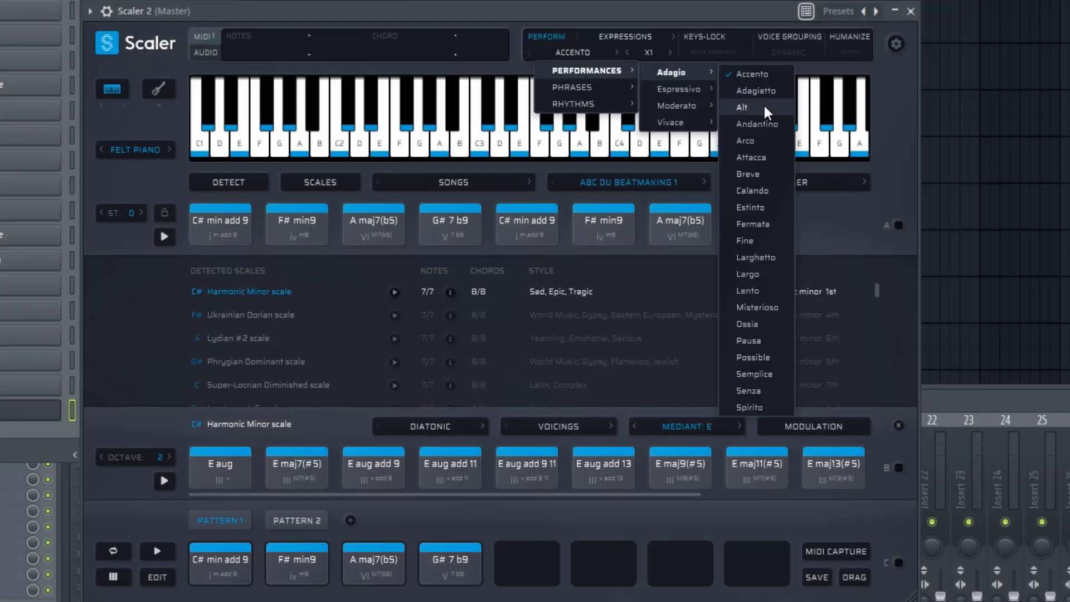
{"action": "left_click", "coordinate": [755, 158]}
{"action": "left_click", "coordinate": [158, 550]}
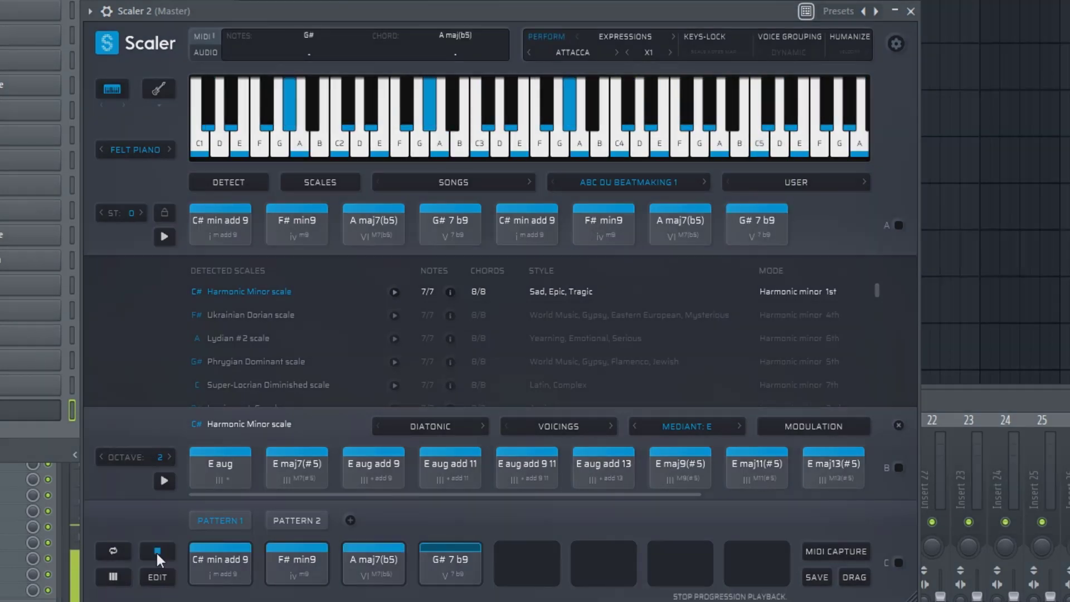
- Switch the performance to Facile and play Pattern 1 at the X1 and X0.5 speeds
{"action": "left_click", "coordinate": [156, 552]}
{"action": "left_click", "coordinate": [156, 551]}
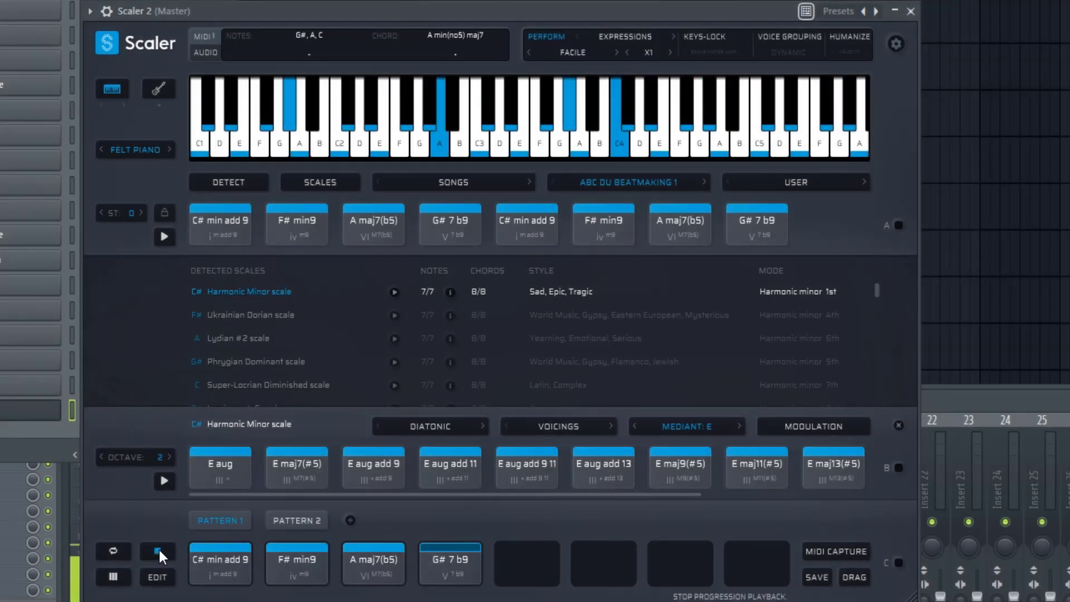
{"action": "left_click", "coordinate": [158, 551]}
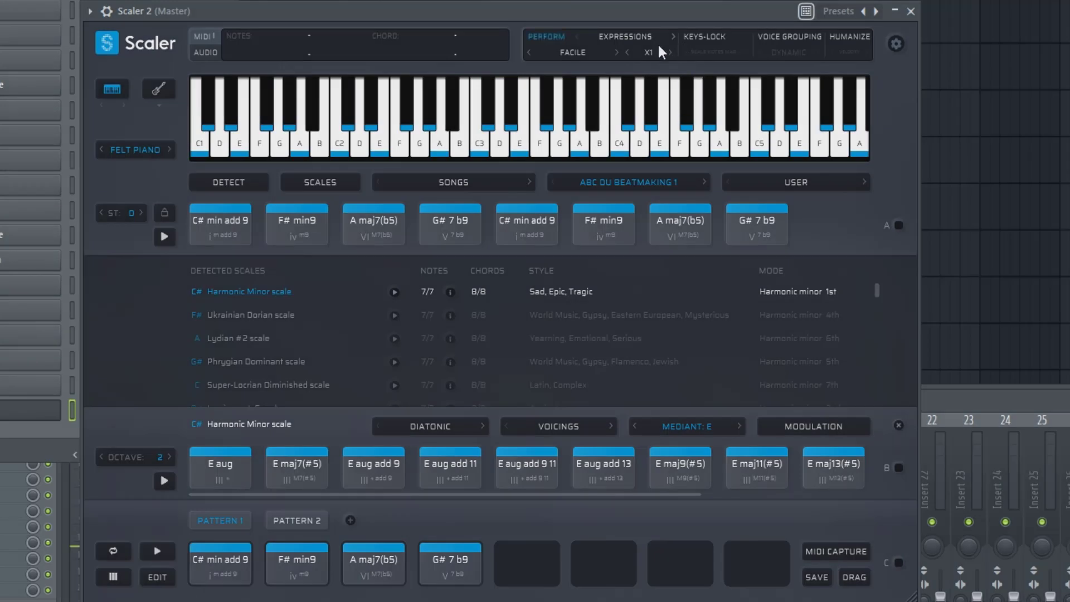
{"action": "left_click", "coordinate": [628, 51]}
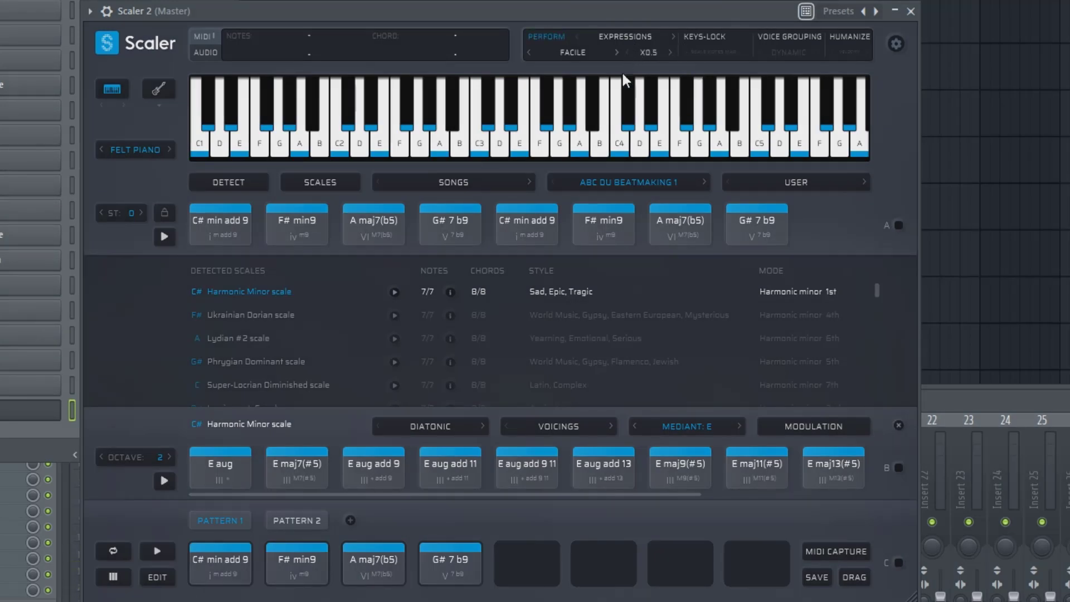
{"action": "left_click", "coordinate": [155, 553]}
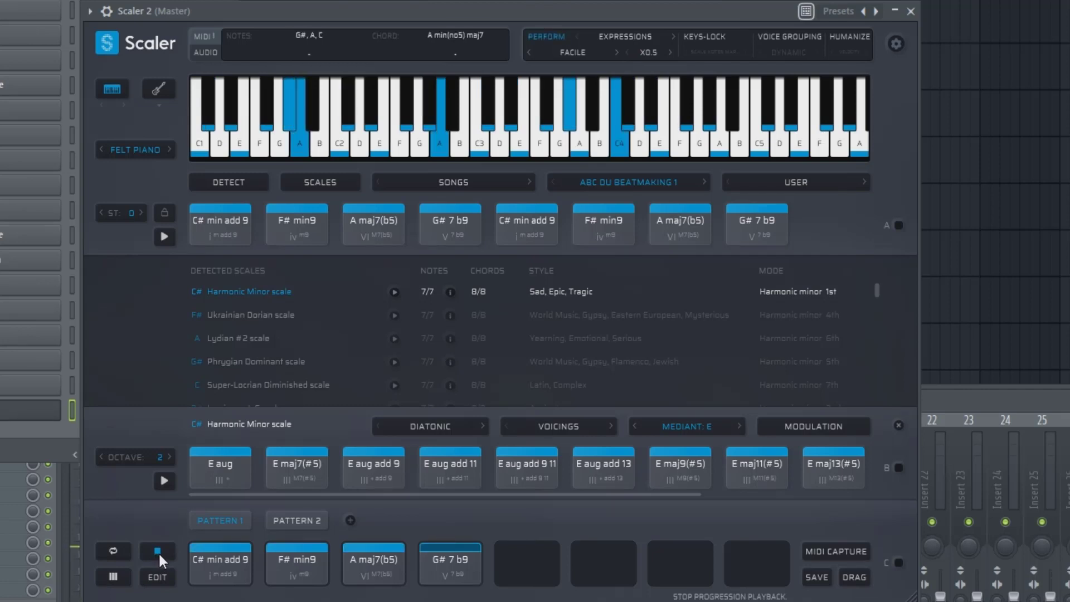
{"action": "left_click", "coordinate": [158, 552]}
- Raise the Facile performance speed to X2 and play Pattern 1
{"action": "left_click", "coordinate": [670, 52]}
{"action": "left_click", "coordinate": [670, 52]}
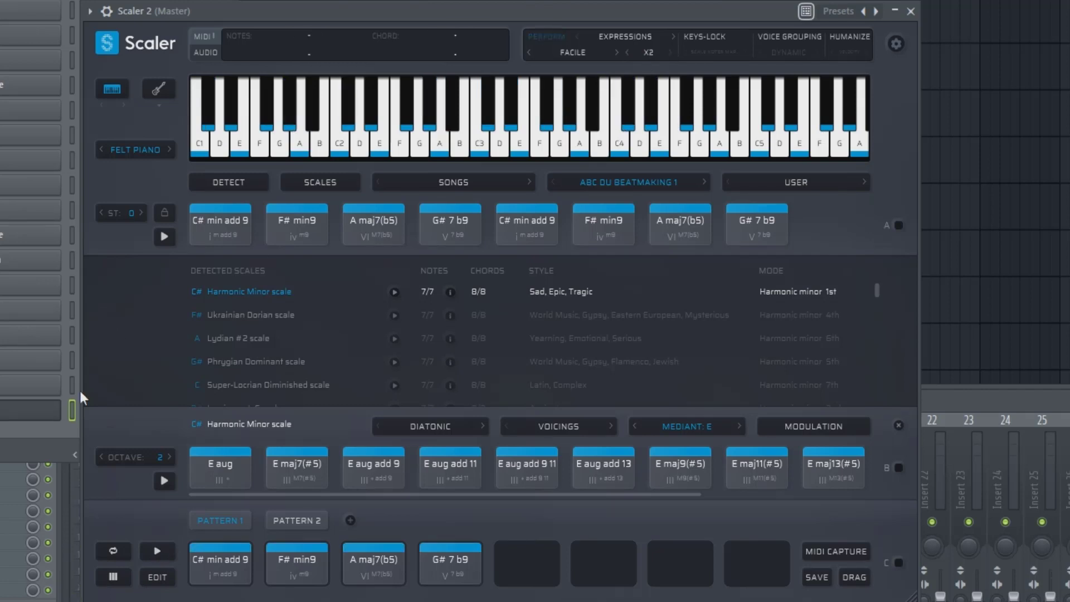
{"action": "left_click", "coordinate": [159, 553]}
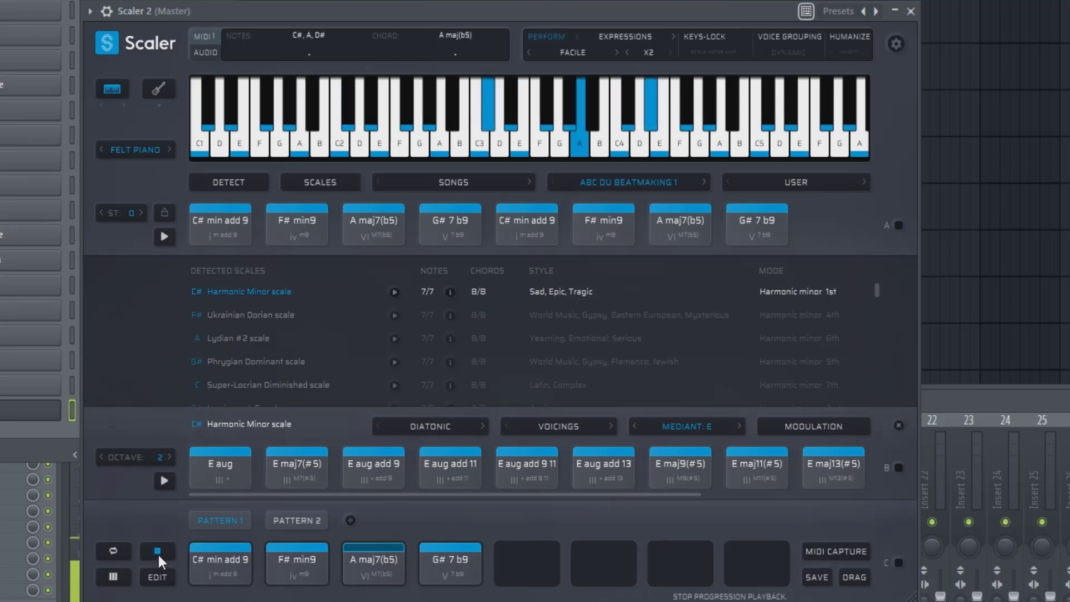
{"action": "left_click", "coordinate": [157, 552]}
- Select the Con Moto phrase Bruscamente at X1 speed and play the Pattern 1 progression
{"action": "left_click", "coordinate": [573, 51]}
{"action": "mouse_move", "coordinate": [596, 87]}
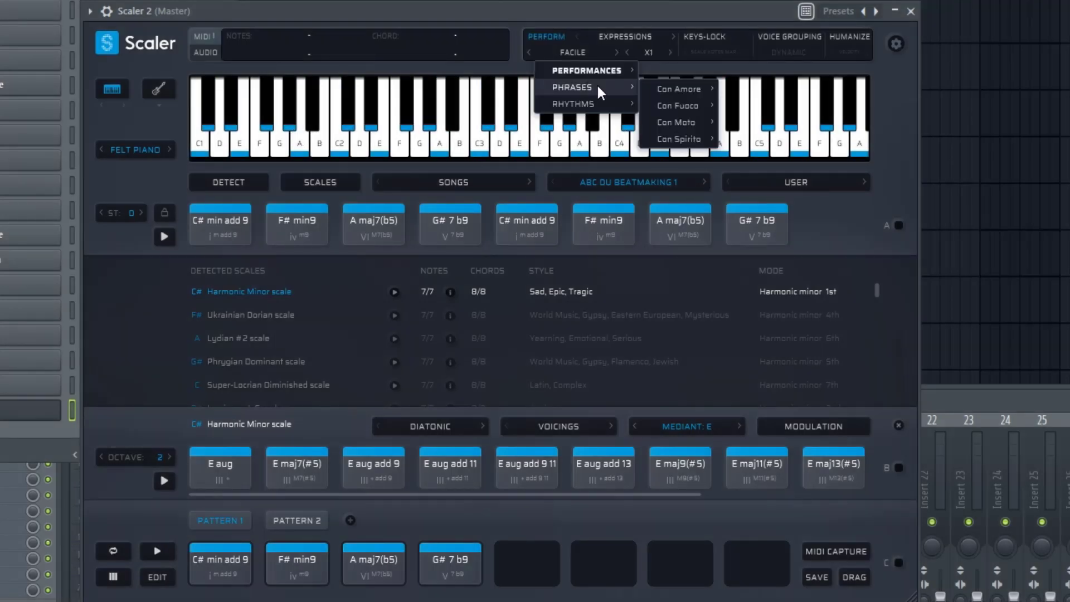
{"action": "mouse_move", "coordinate": [688, 122]}
{"action": "left_click", "coordinate": [764, 124]}
{"action": "left_click", "coordinate": [159, 552]}
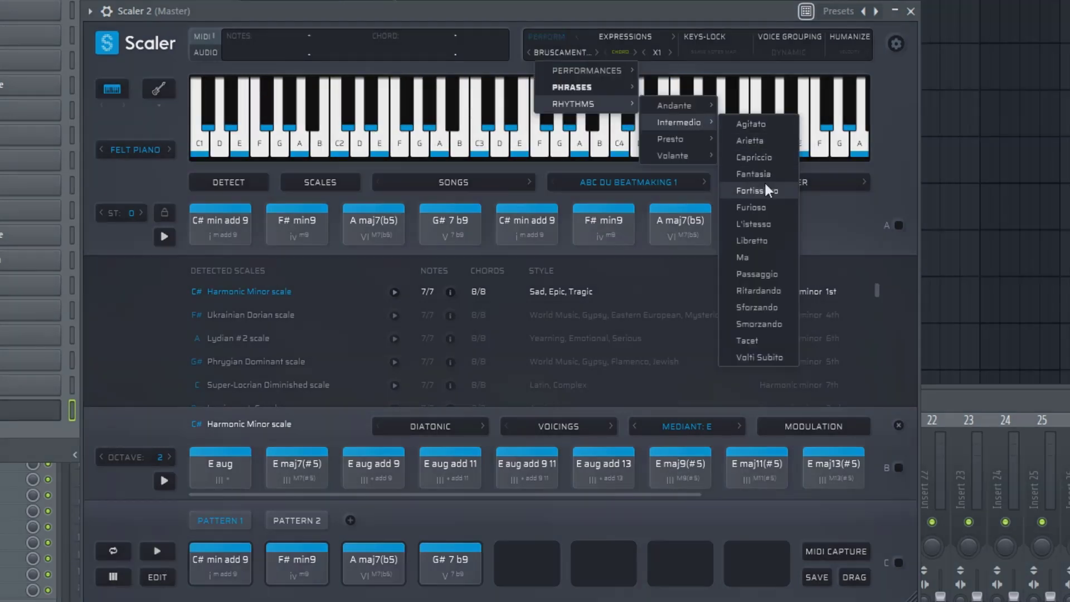
- Choose the Intermedio rhythm Fortissimo as the expression pattern and play Pattern 1
{"action": "left_click", "coordinate": [762, 181]}
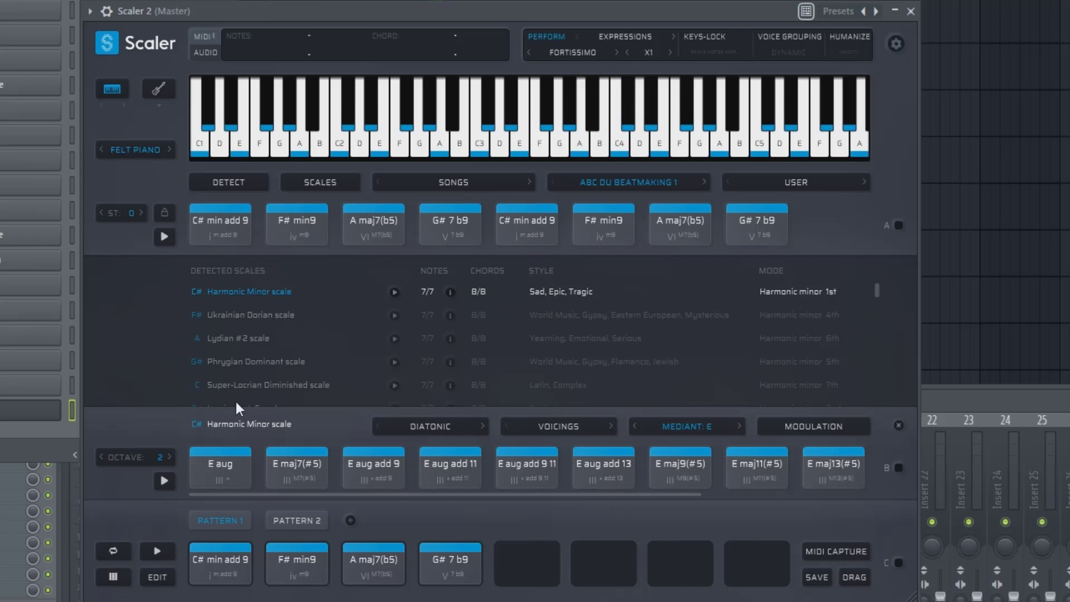
{"action": "left_click", "coordinate": [159, 550]}
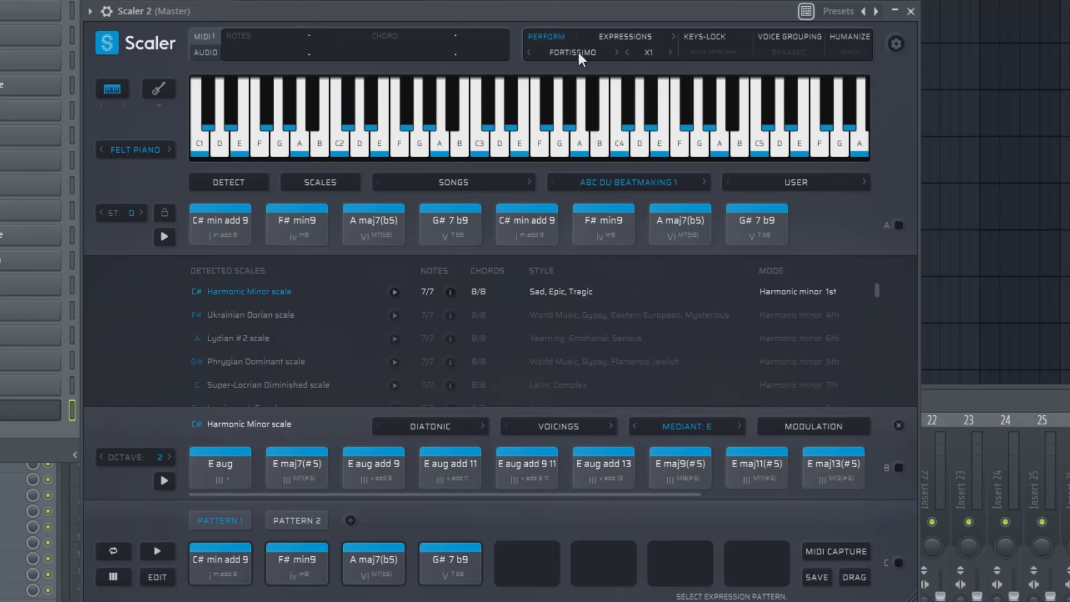
{"action": "left_click", "coordinate": [427, 467]}
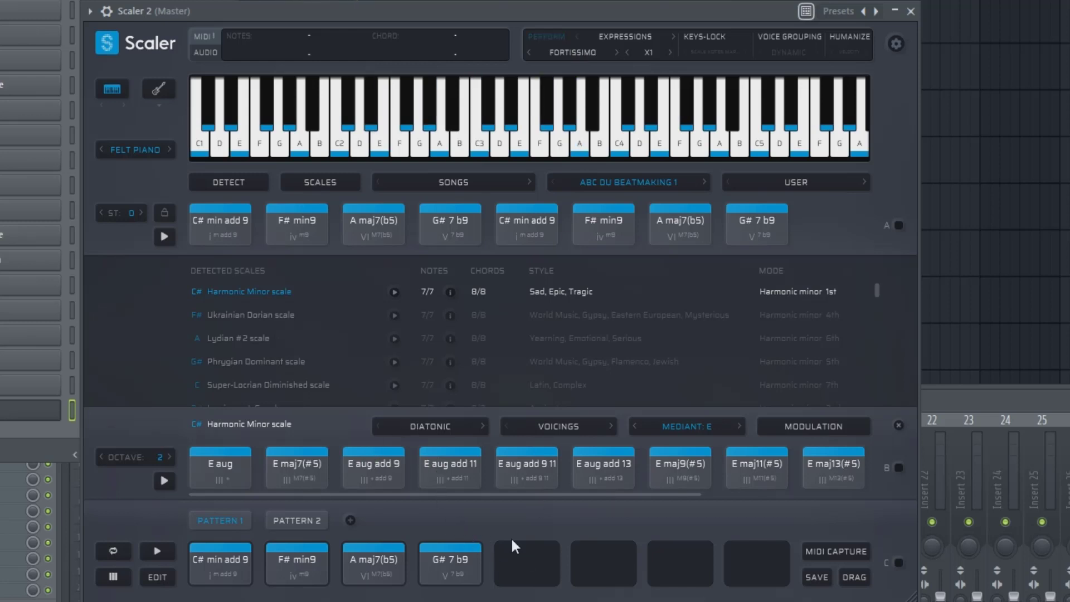
{"action": "left_click", "coordinate": [617, 102]}
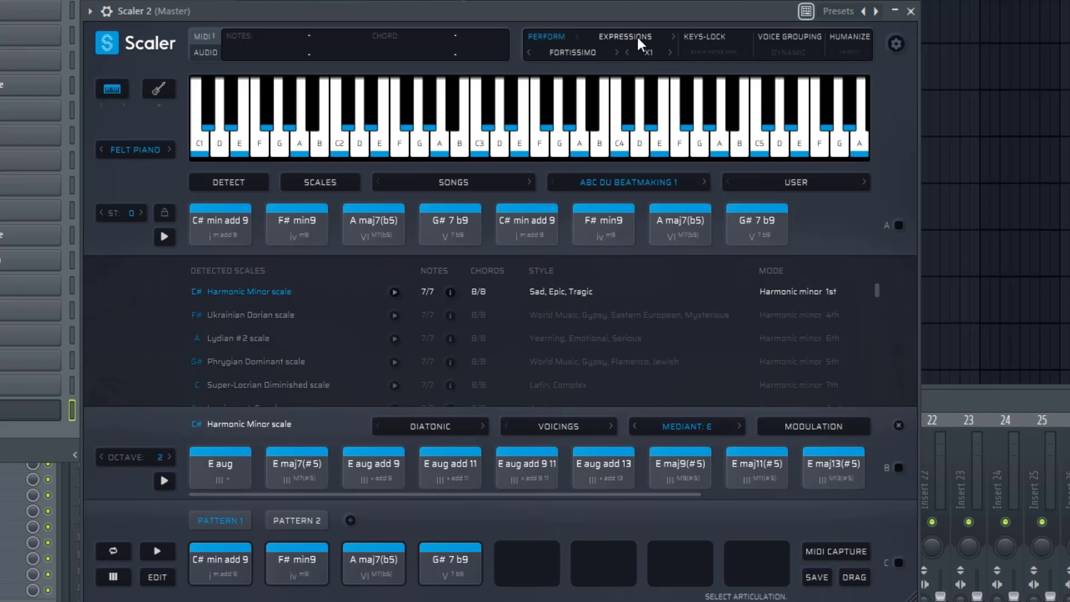
- Change the articulation to Arpeggio, audition the F# min9 chord and play Pattern 1 arpeggiated
{"action": "left_click", "coordinate": [637, 36]}
{"action": "left_click", "coordinate": [631, 68]}
{"action": "left_click", "coordinate": [321, 226]}
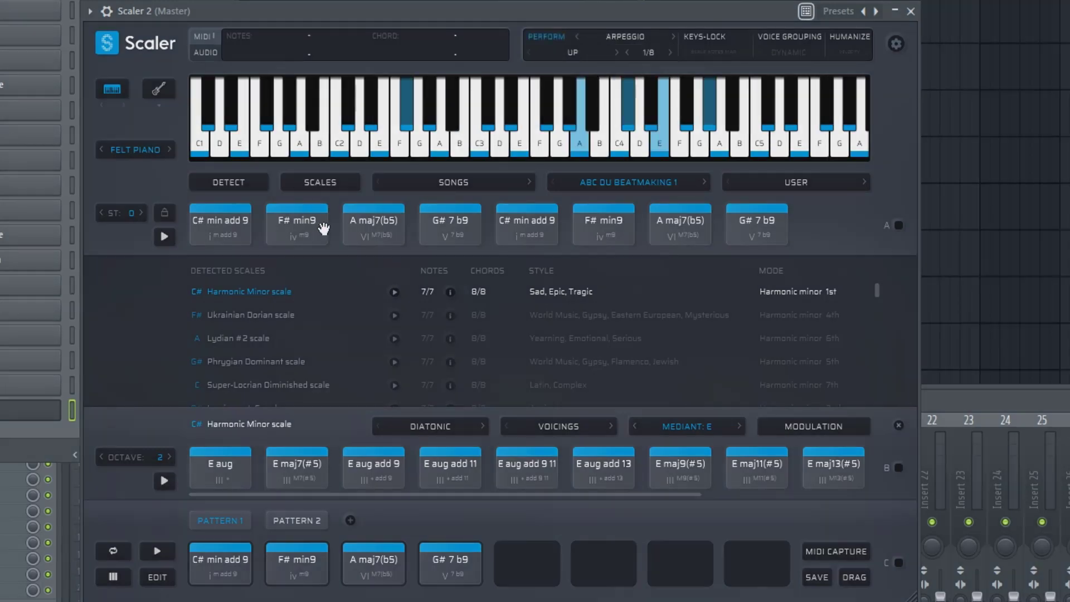
{"action": "left_click", "coordinate": [577, 52]}
{"action": "left_click", "coordinate": [158, 552]}
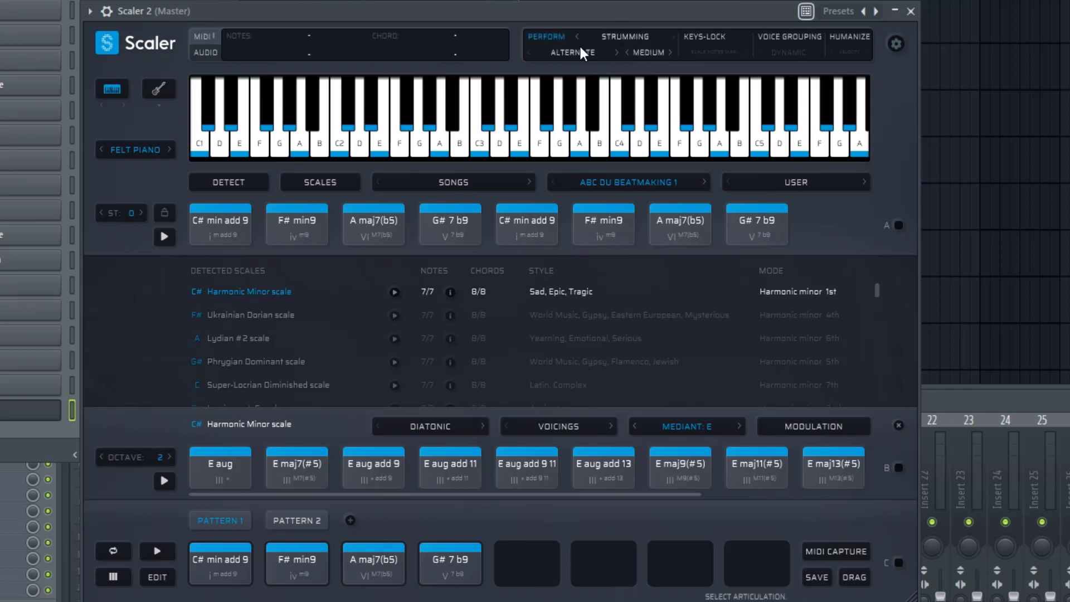
- Set the Strumming articulation's direction to Up and play Pattern 1 at Medium speed
{"action": "left_click", "coordinate": [572, 50]}
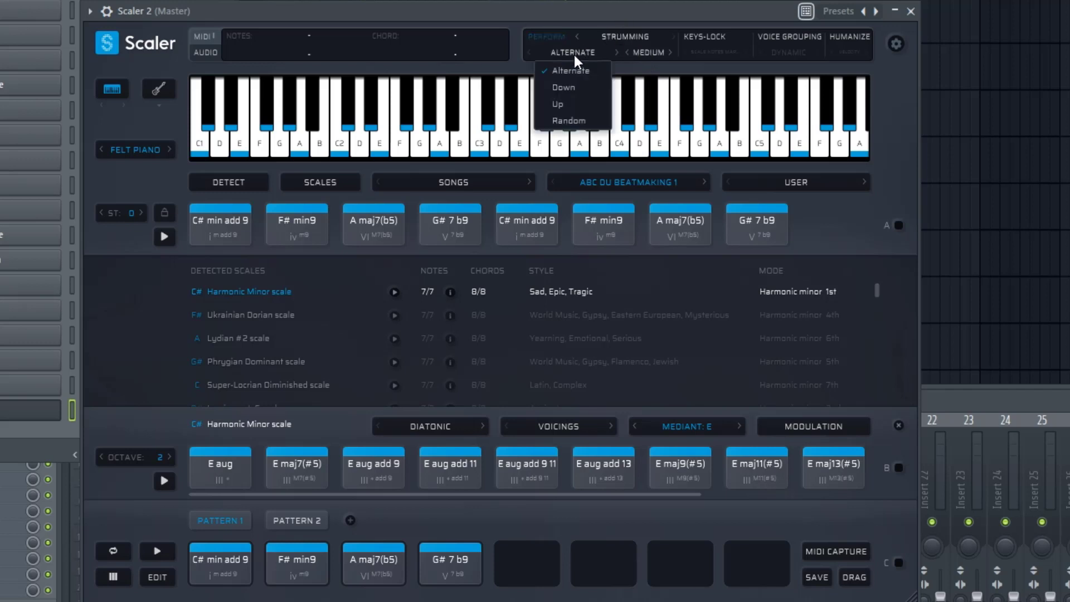
{"action": "left_click", "coordinate": [570, 108]}
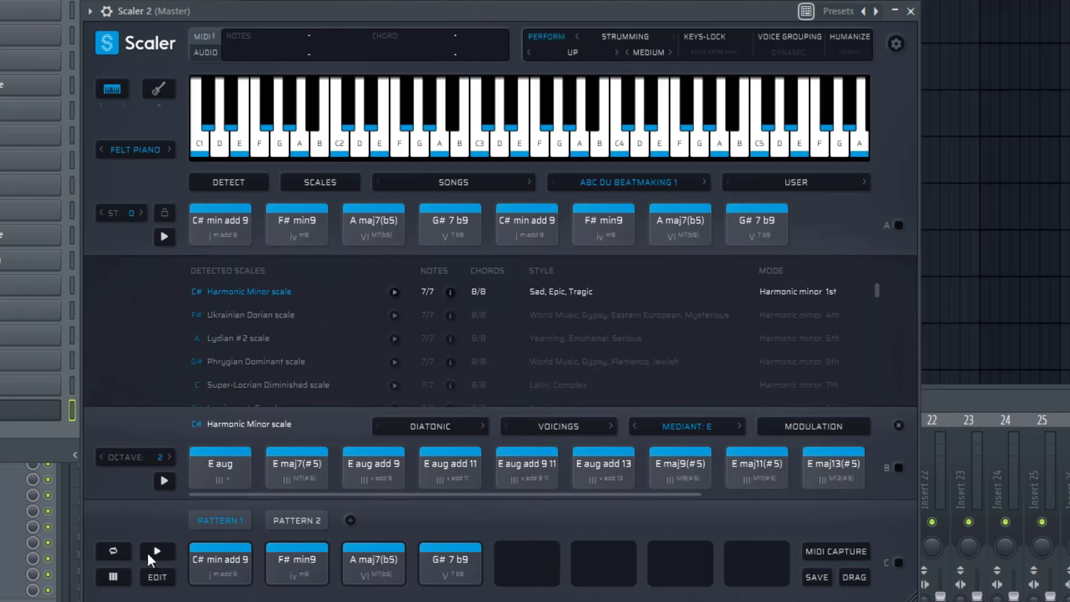
{"action": "left_click", "coordinate": [161, 549]}
{"action": "left_click", "coordinate": [158, 546]}
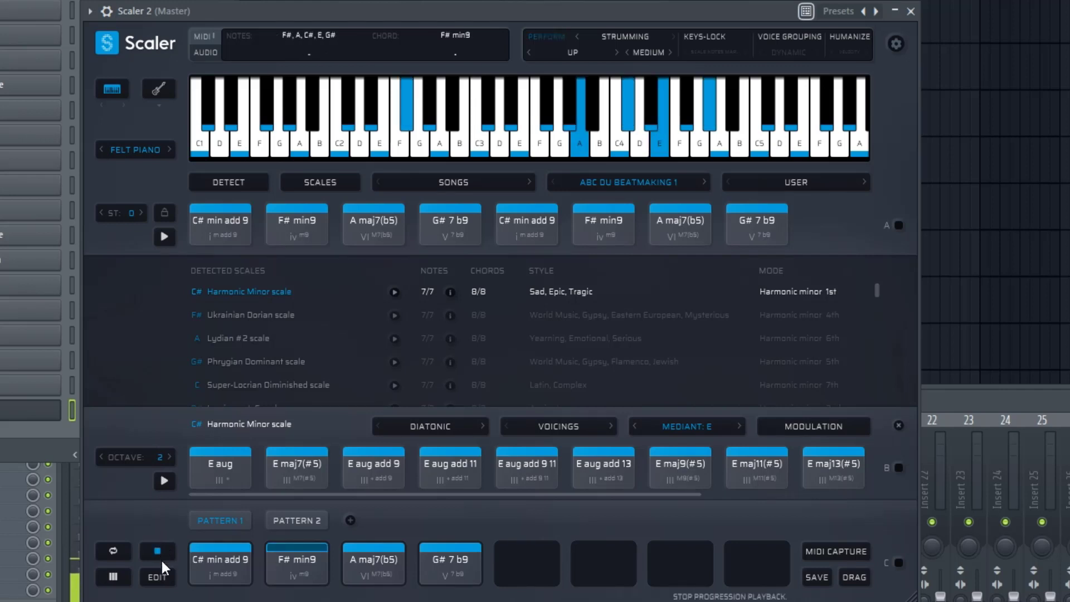
{"action": "left_click", "coordinate": [152, 549]}
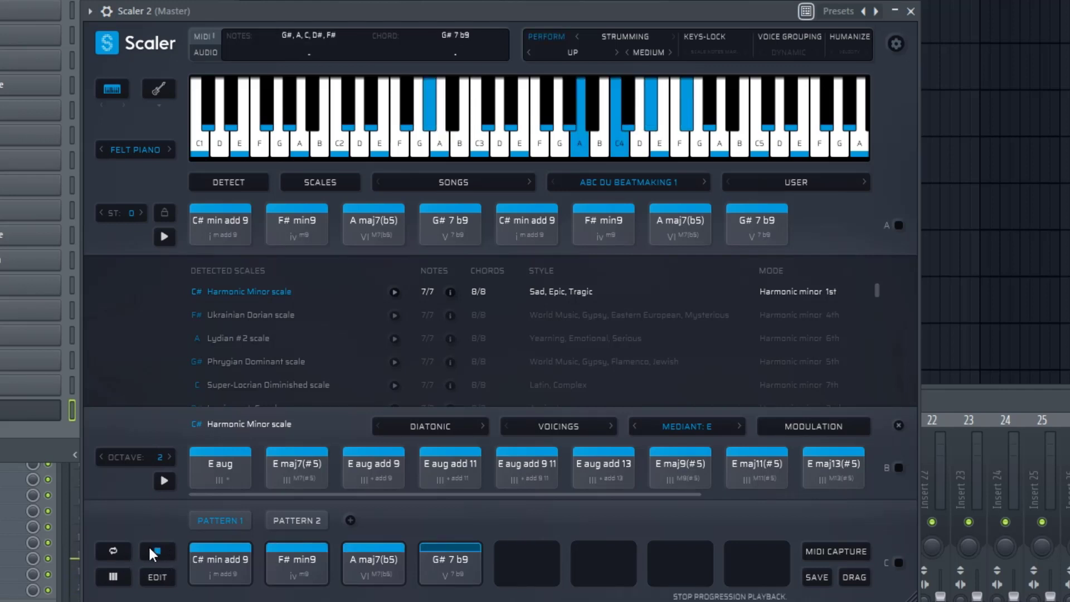
- Look through the available strumming directions and strumming speeds
{"action": "left_click", "coordinate": [580, 51]}
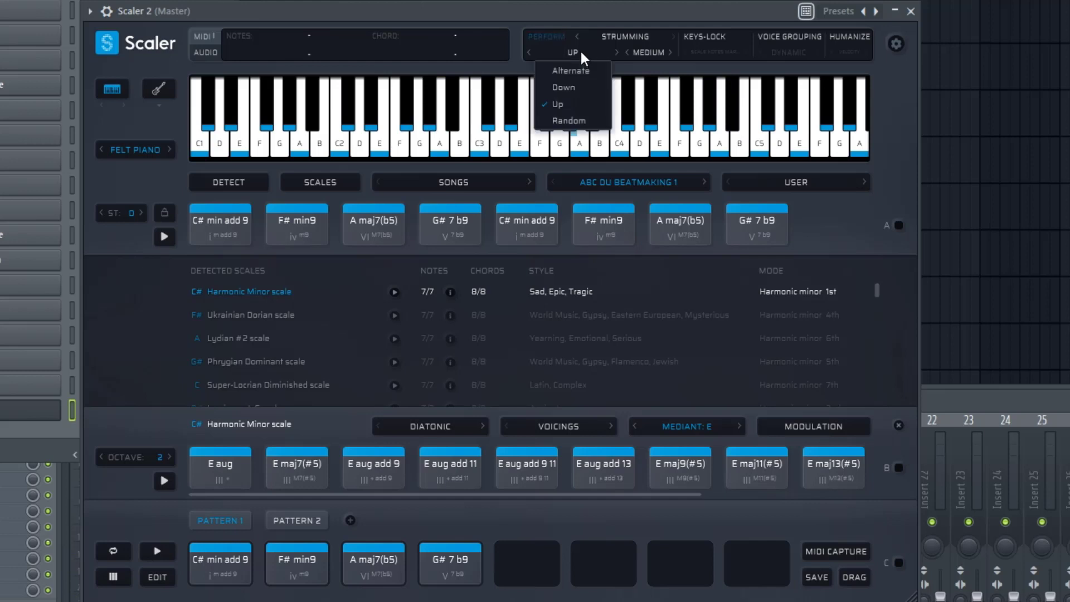
{"action": "left_click", "coordinate": [645, 53]}
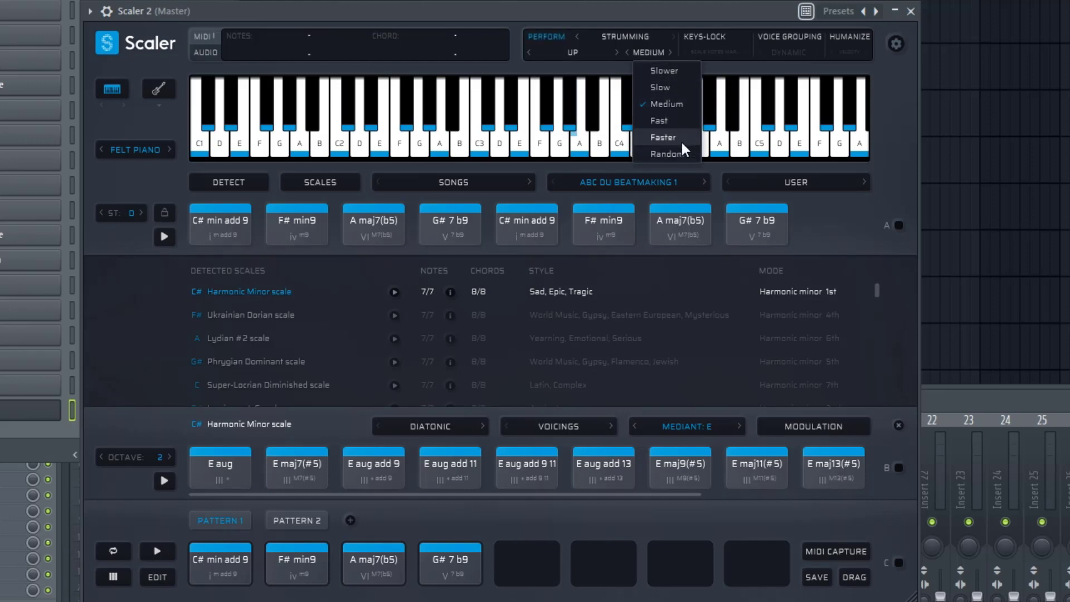
{"action": "left_click", "coordinate": [670, 38]}
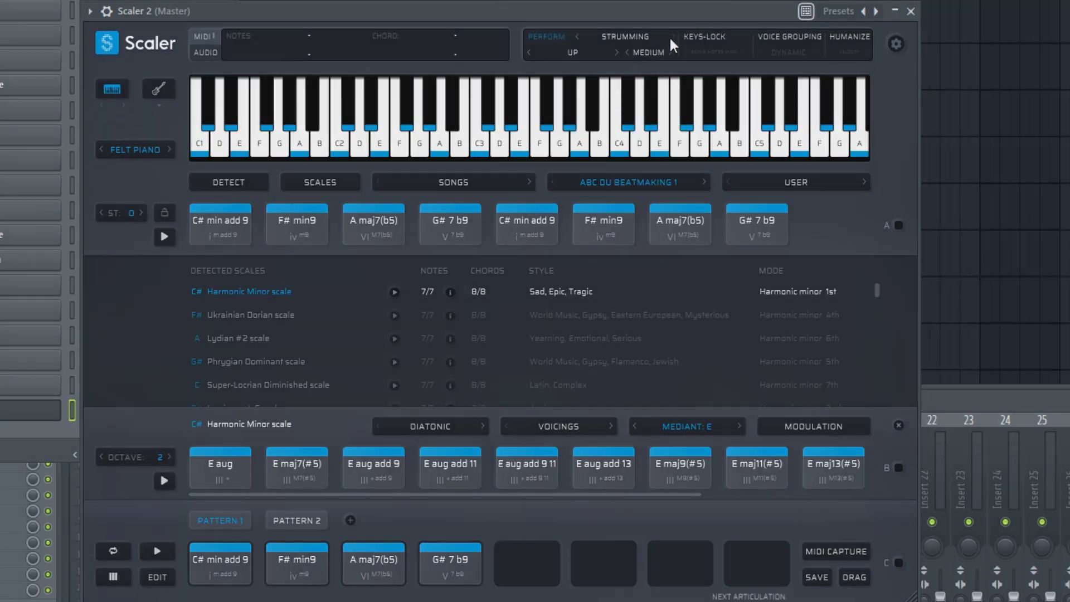
- Enable Keys-Lock with the Scale Notes Mapped profile and view its other profiles
{"action": "left_click", "coordinate": [702, 36]}
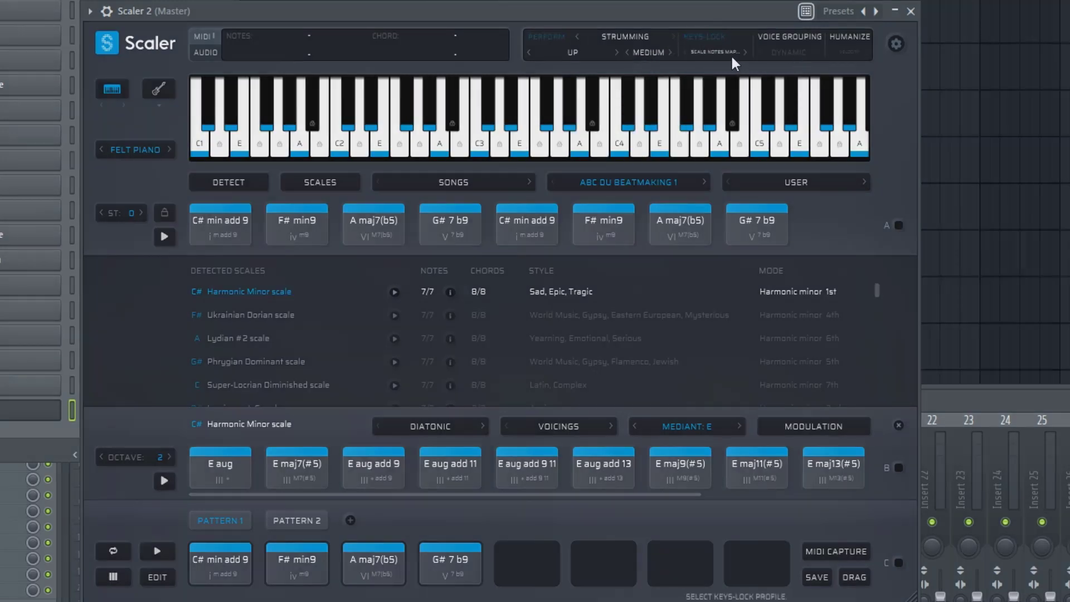
{"action": "left_click", "coordinate": [724, 48]}
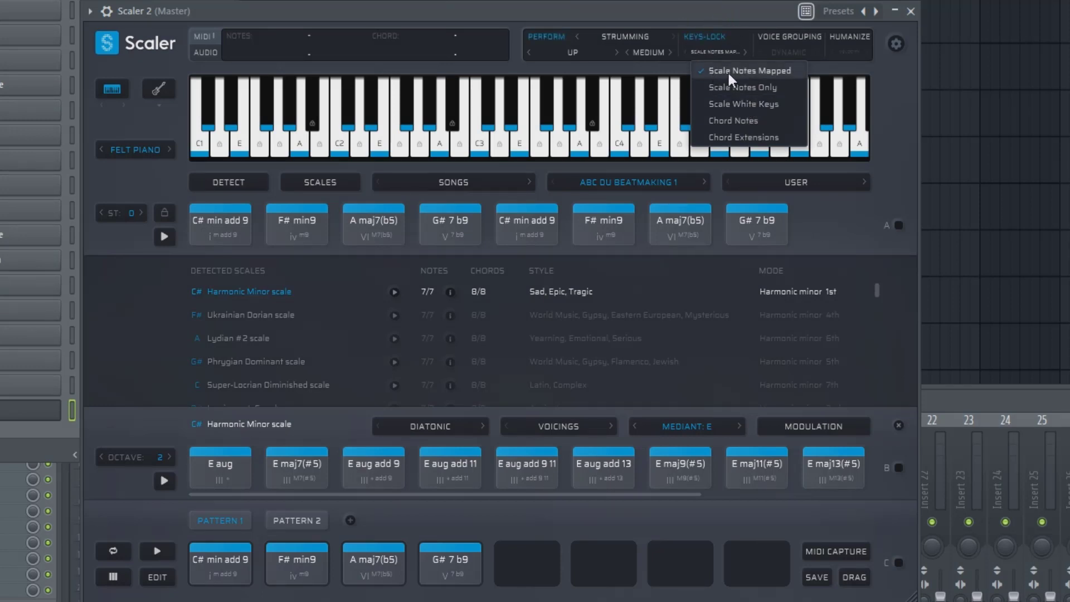
- Enable Voice Grouping with the Dynamic +1 Oct profile and play Pattern 1
{"action": "left_click", "coordinate": [794, 44]}
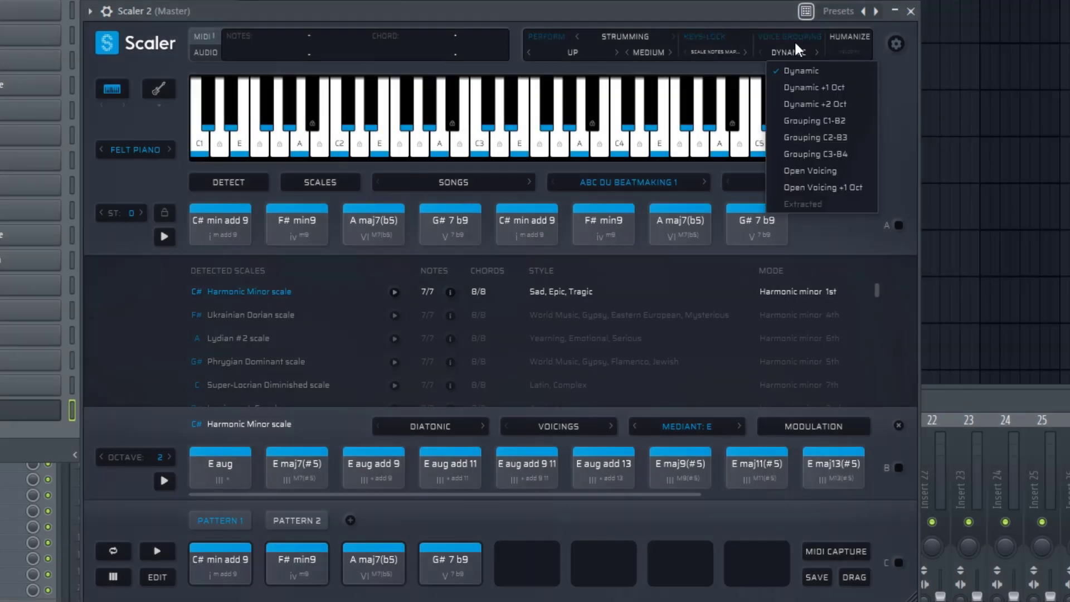
{"action": "left_click", "coordinate": [844, 89]}
{"action": "left_click", "coordinate": [165, 547]}
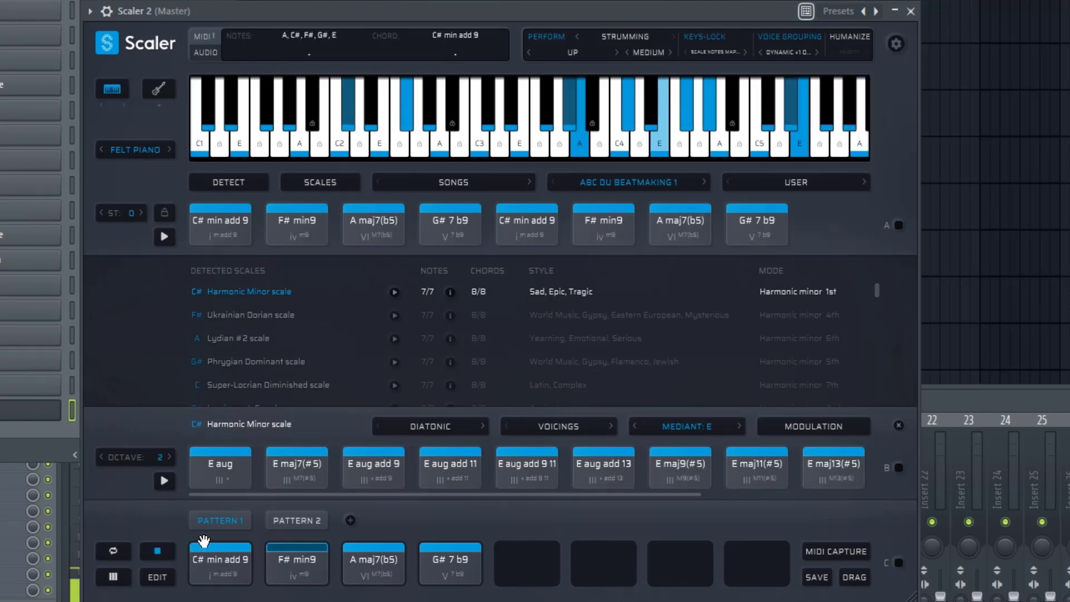
{"action": "left_click", "coordinate": [158, 557]}
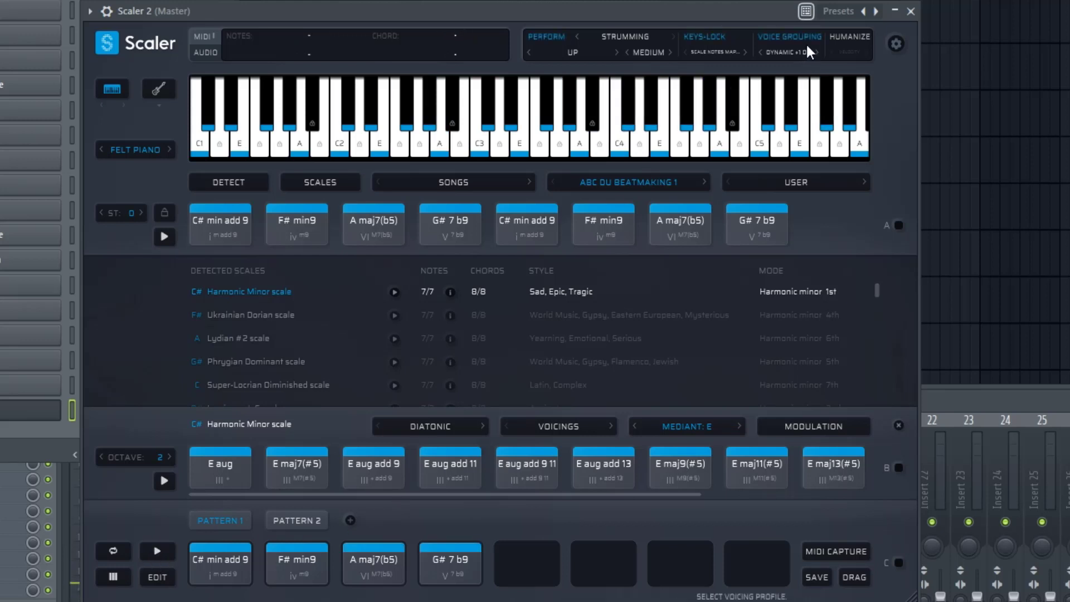
- Play Pattern 1 with Dynamic +2 Oct voice grouping, switch the grouping to Open Voicing and set Humanize to Both
{"action": "left_click", "coordinate": [786, 52]}
{"action": "left_click", "coordinate": [819, 103]}
{"action": "left_click", "coordinate": [159, 555]}
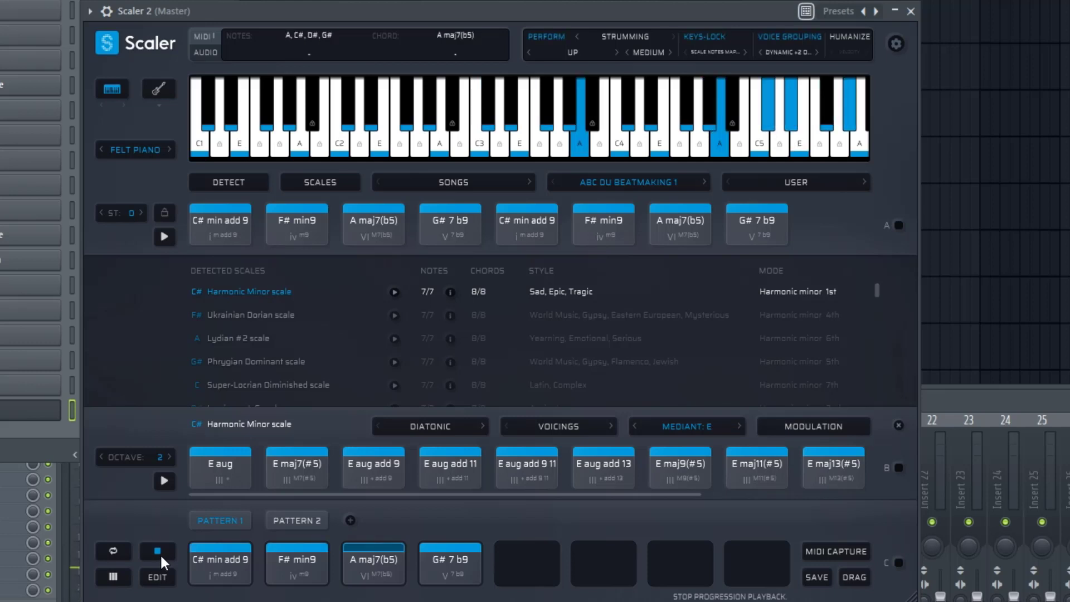
{"action": "left_click", "coordinate": [161, 554]}
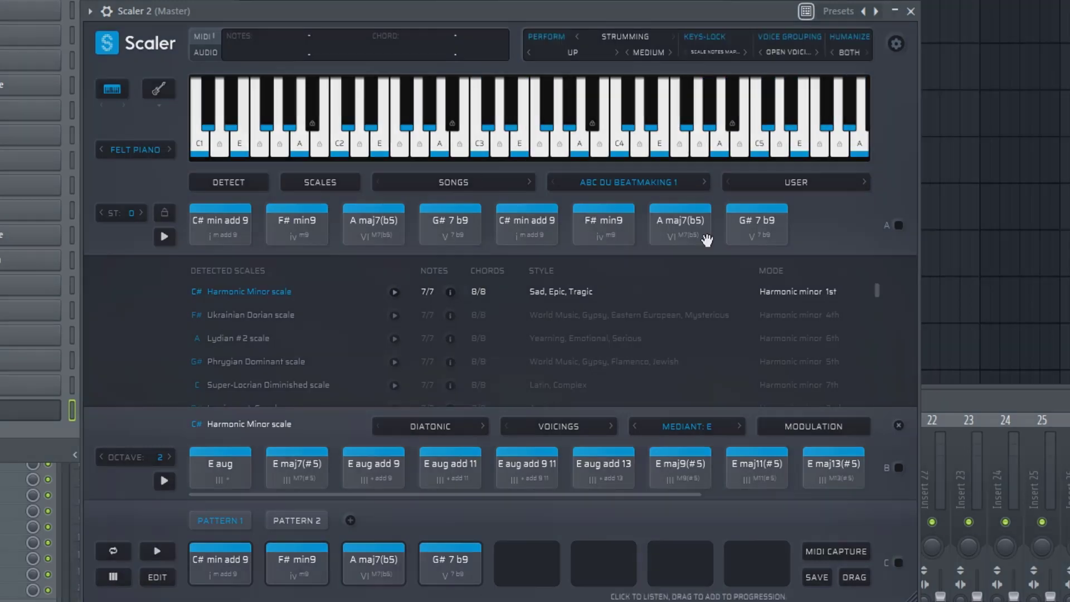
- Audition the last G# 7 b9 chord of the artist set and browse the other artists' chord sets
{"action": "left_click", "coordinate": [767, 221]}
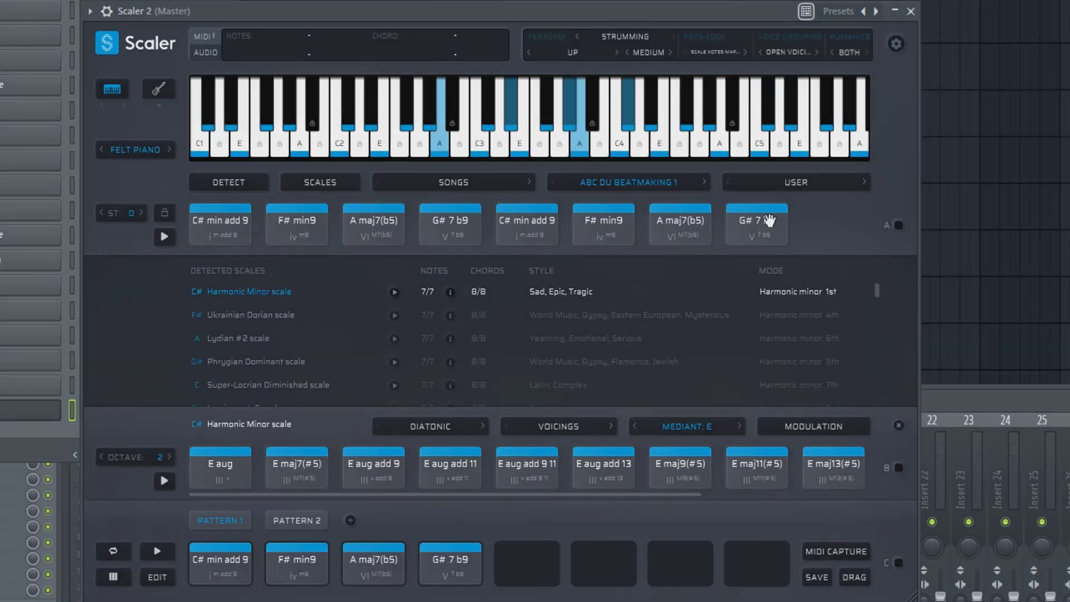
{"action": "left_click", "coordinate": [684, 181]}
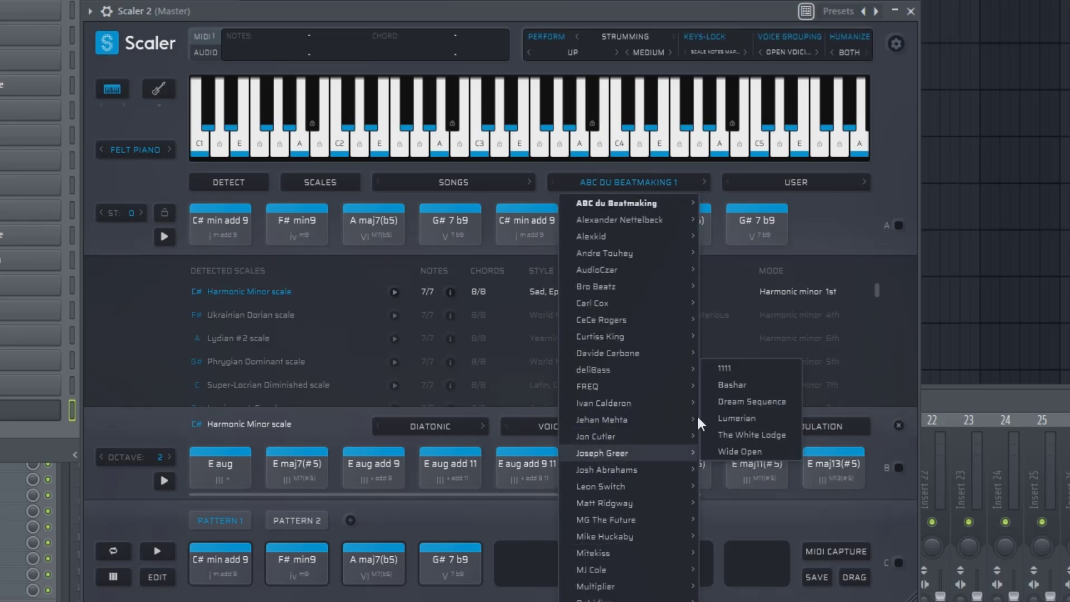
{"action": "mouse_move", "coordinate": [610, 323]}
{"action": "left_click", "coordinate": [808, 209]}
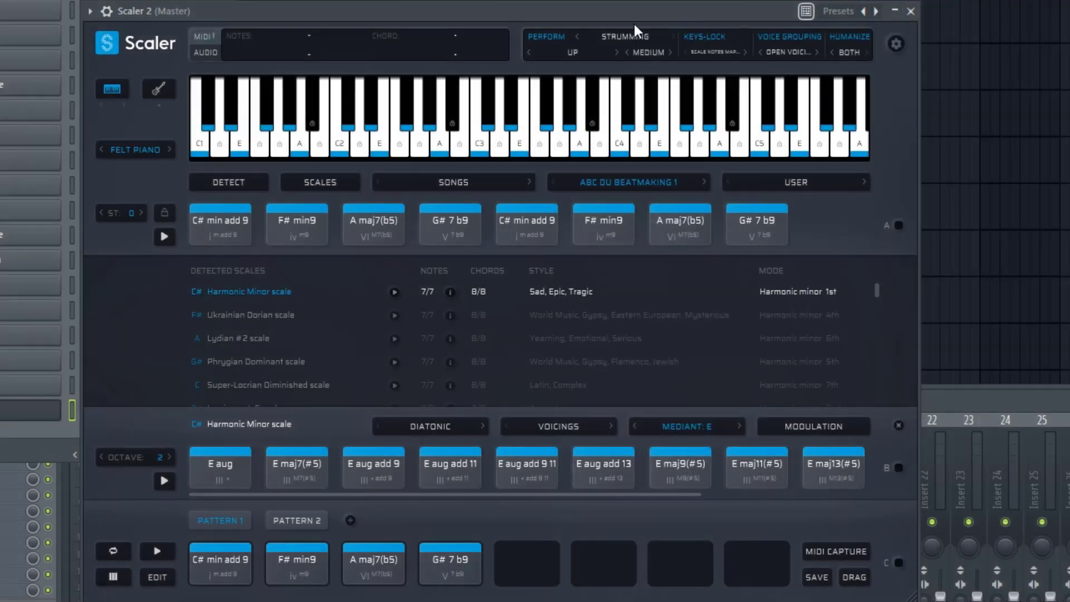
- Replace the keyboard display with the guitar fretboard visualisation
{"action": "left_click", "coordinate": [159, 87]}
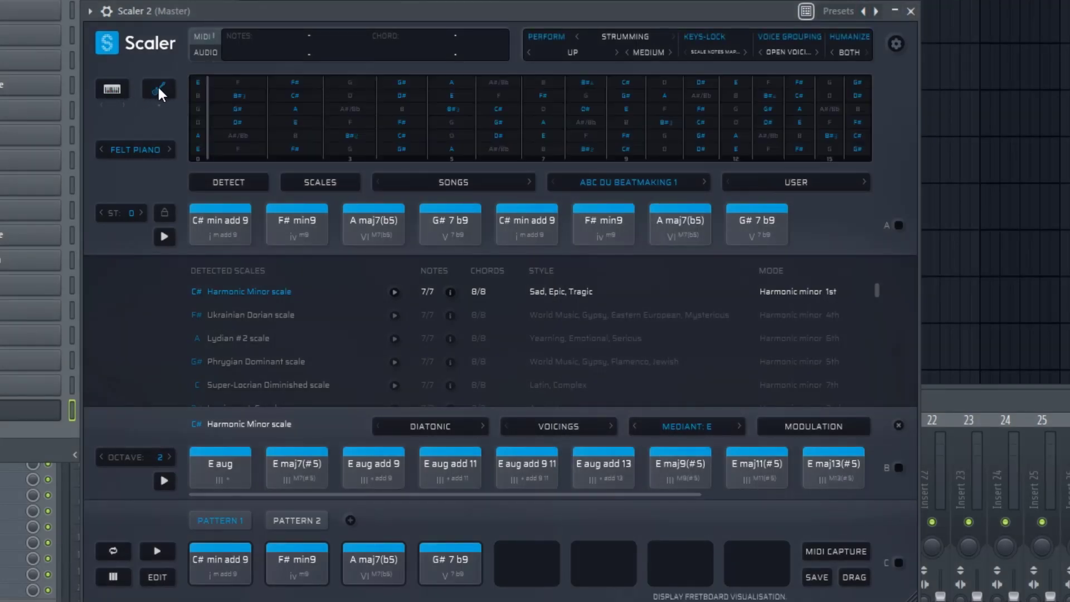
{"action": "left_click", "coordinate": [157, 86]}
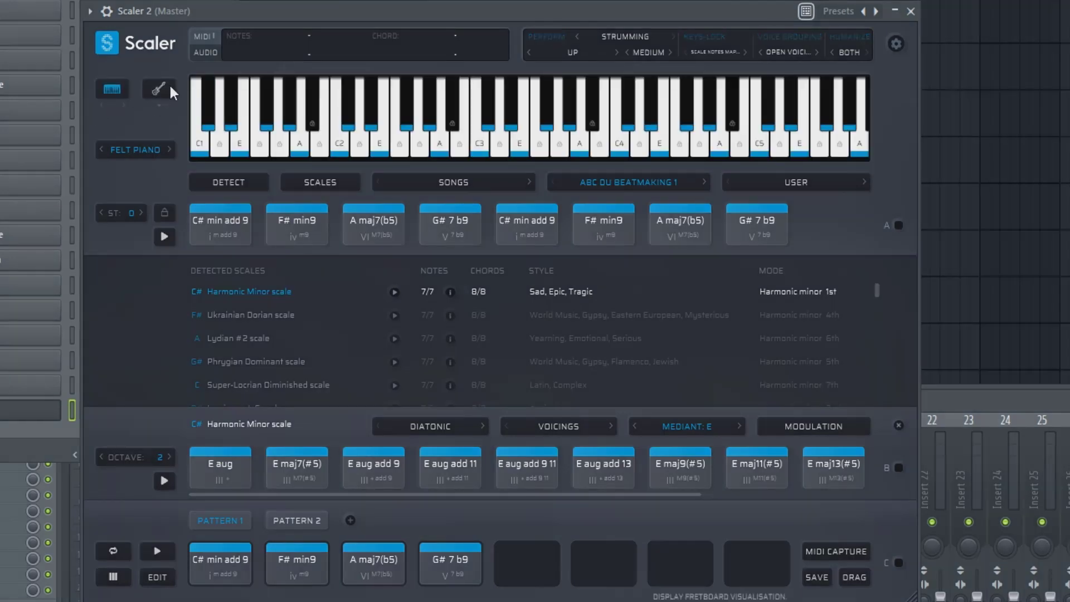
{"action": "left_click", "coordinate": [158, 91]}
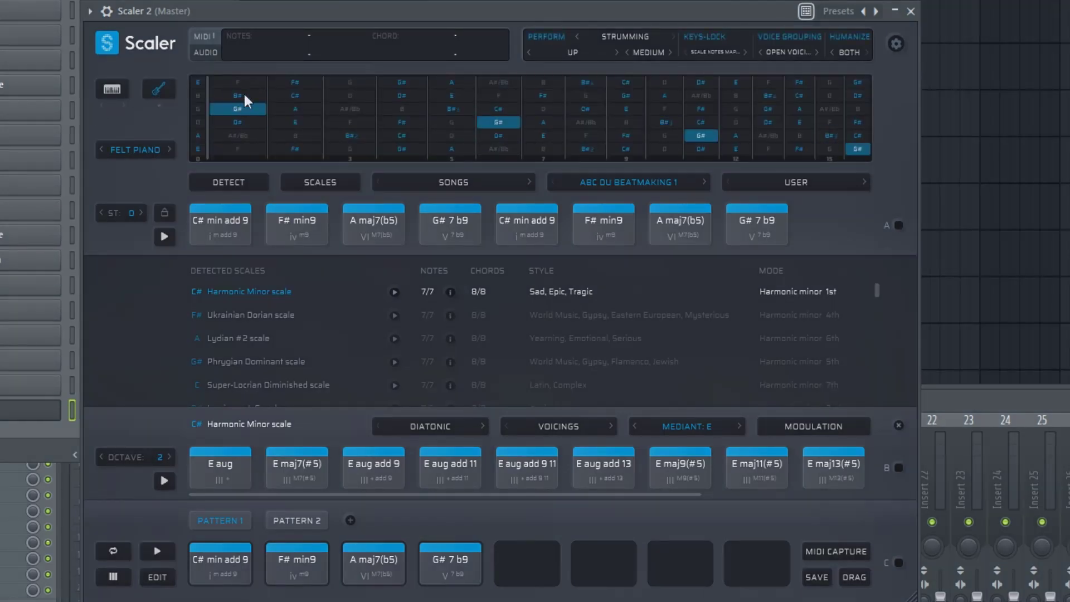